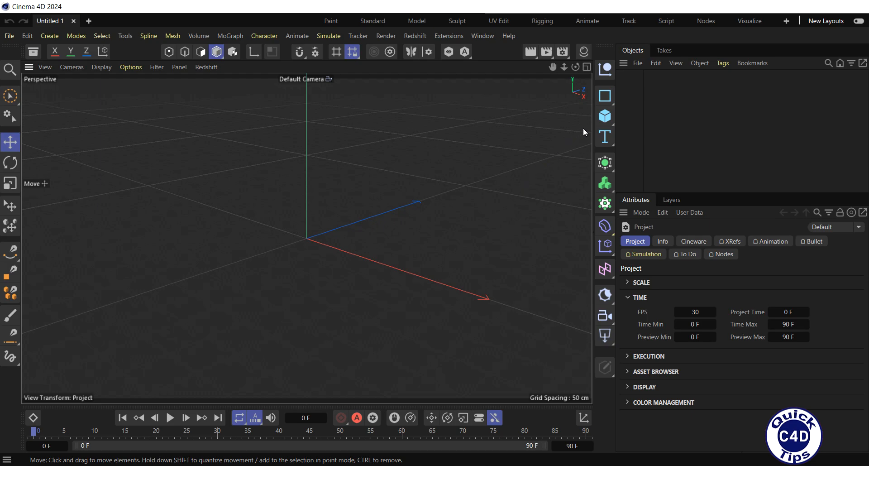
Add a Tube primitive and set its inner radius to 70 cm.
click(604, 118)
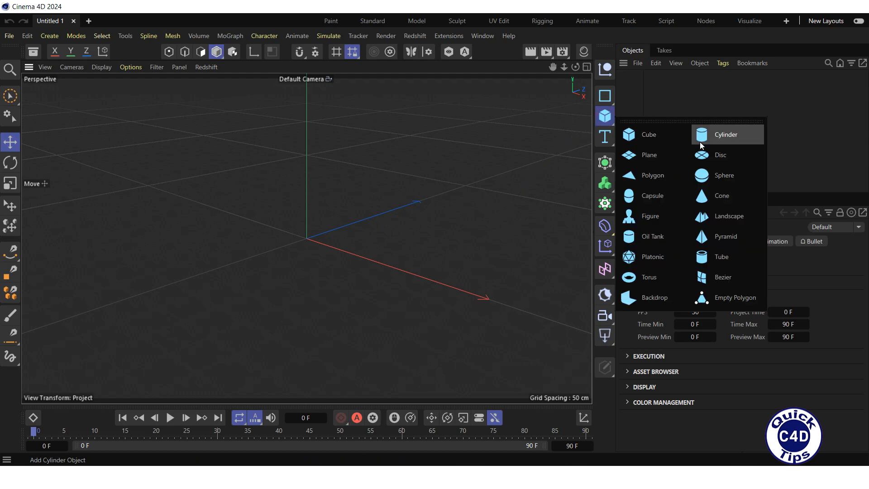
click(726, 256)
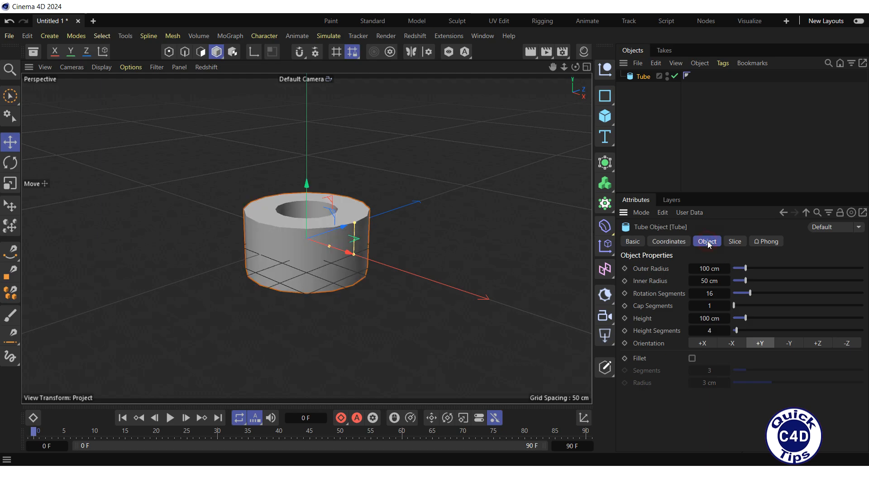
click(709, 281)
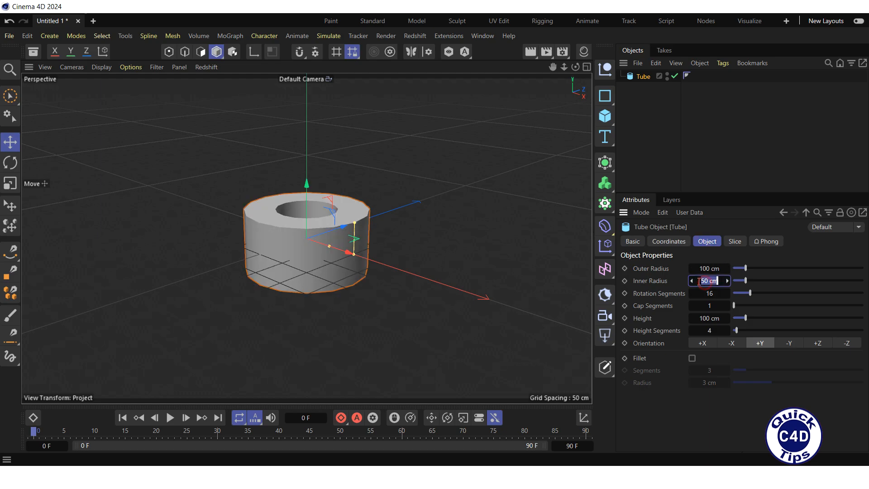
text(70)
key(Return)
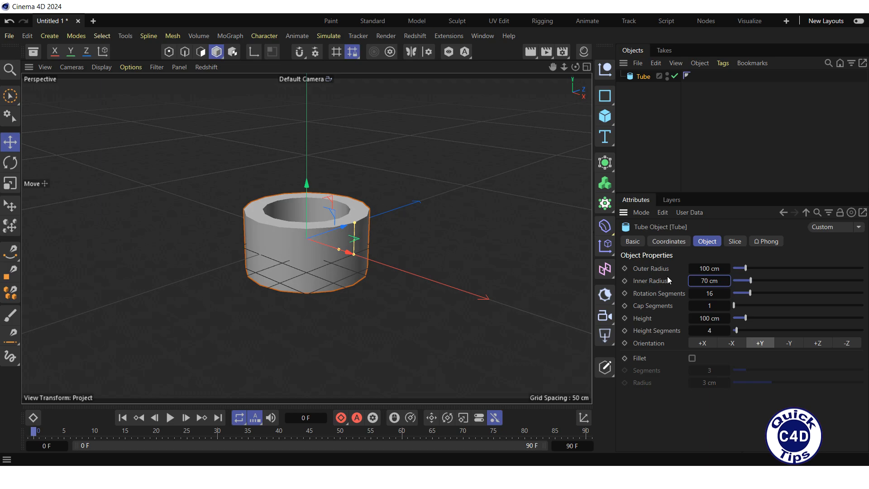
Set the tube's rotation segments to 100 and its cap segments to 6.
click(706, 294)
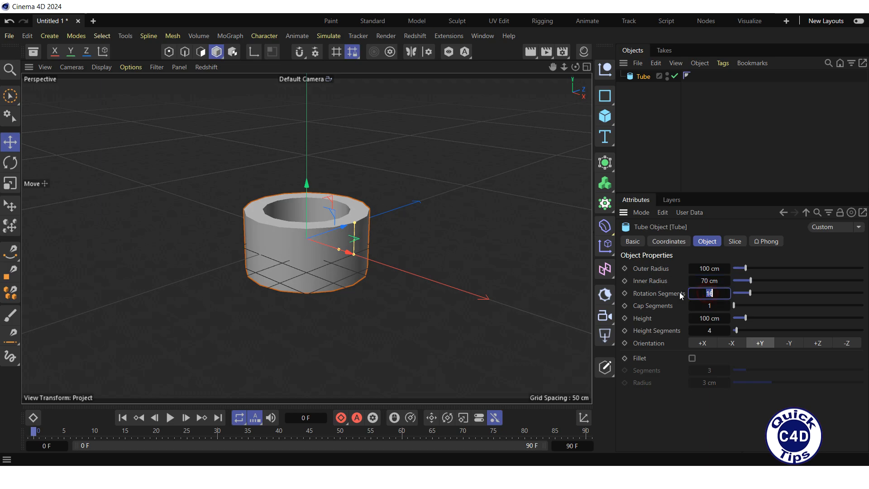
text(100)
key(Return)
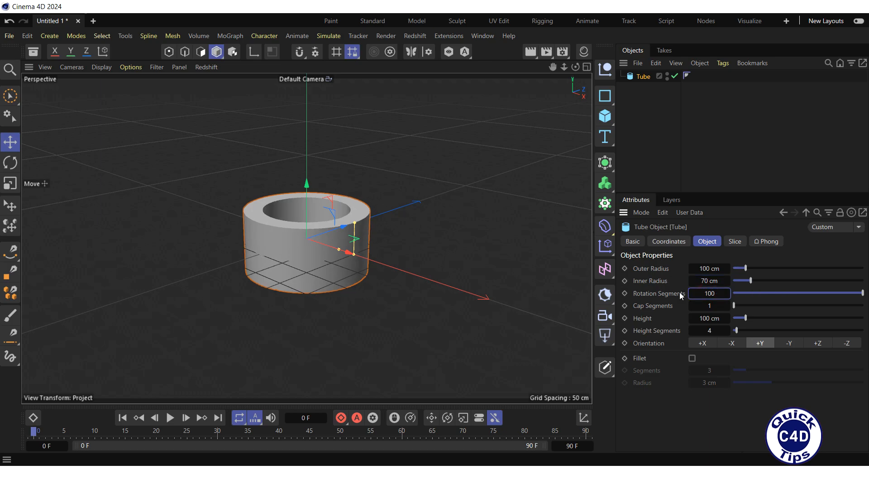
click(707, 307)
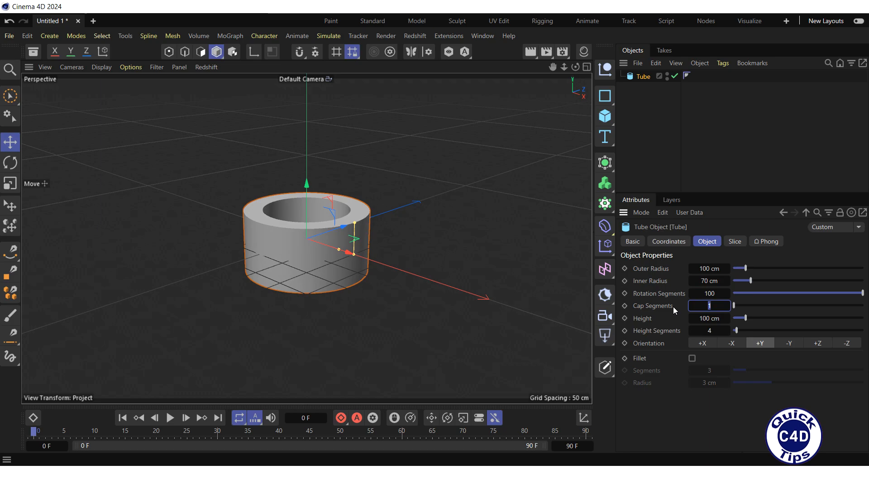
text(6)
key(Return)
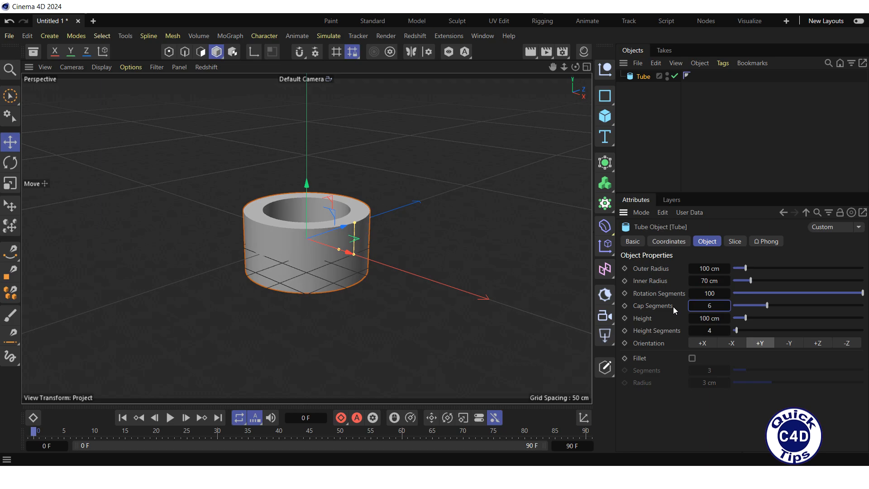
Set the tube's height to 220 cm and its height segments to 40.
click(709, 319)
text(220)
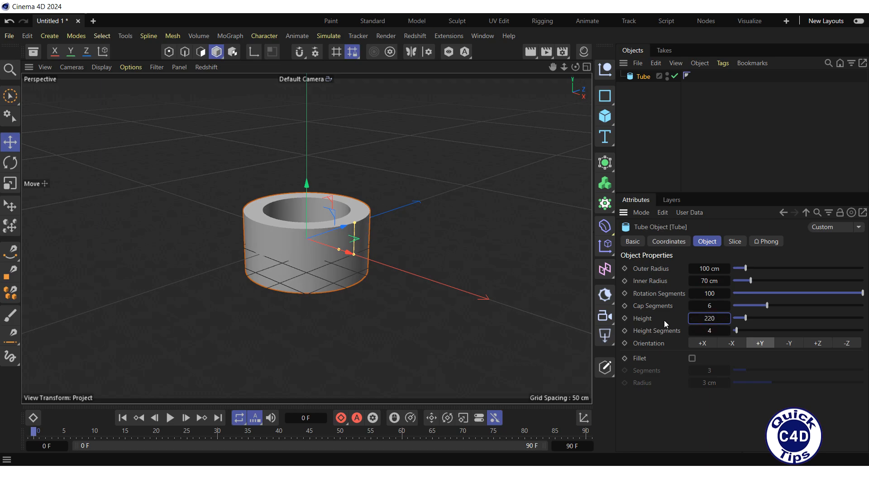
key(Return)
key(Tab)
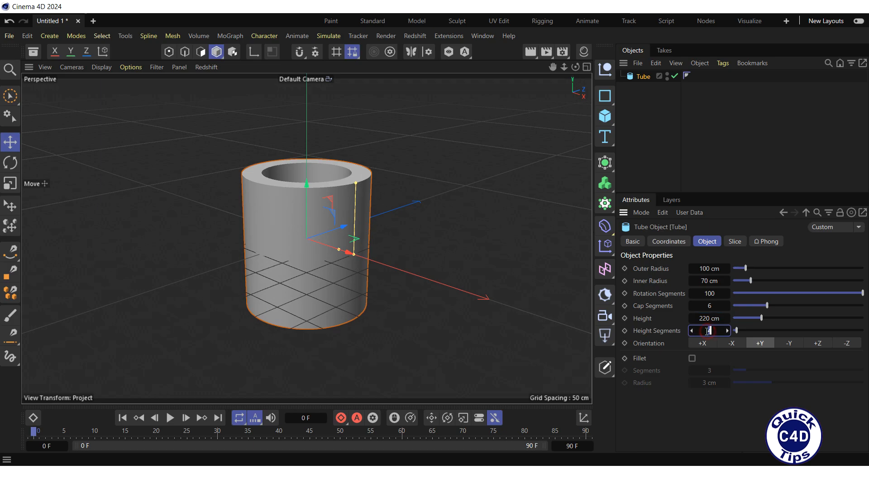
text(40)
key(Return)
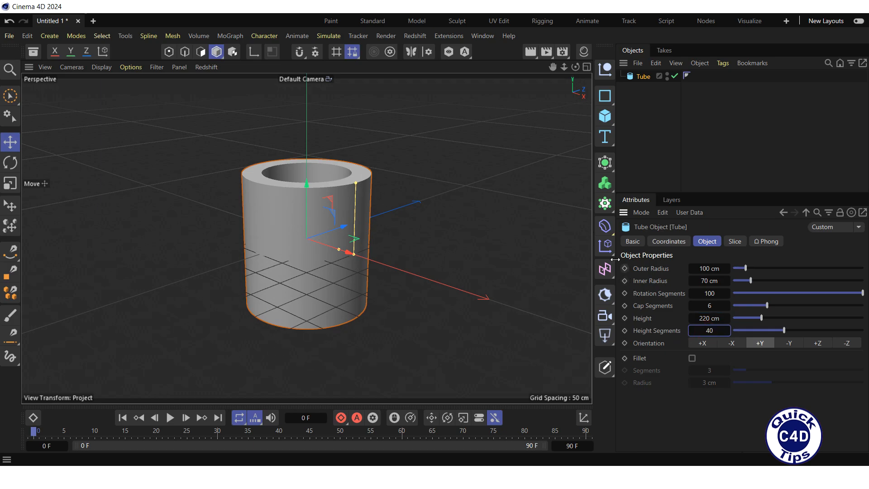
Add a Random effector and make it a child of the Tube.
click(607, 246)
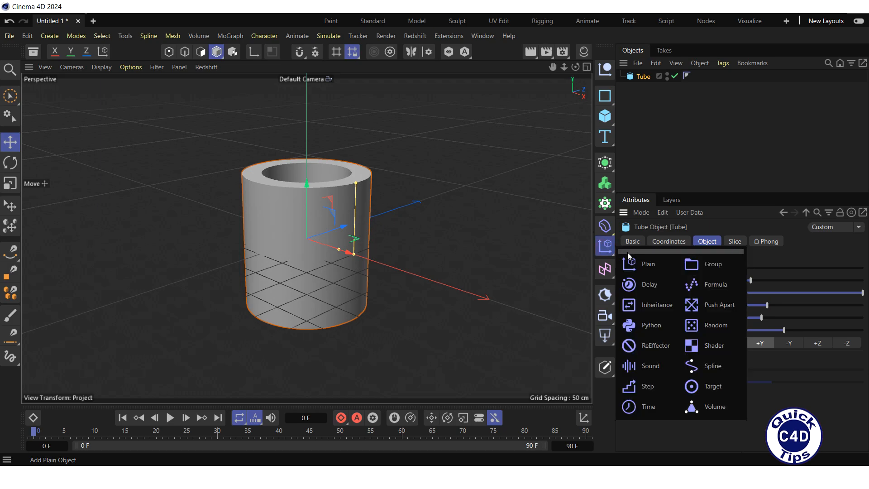
click(712, 328)
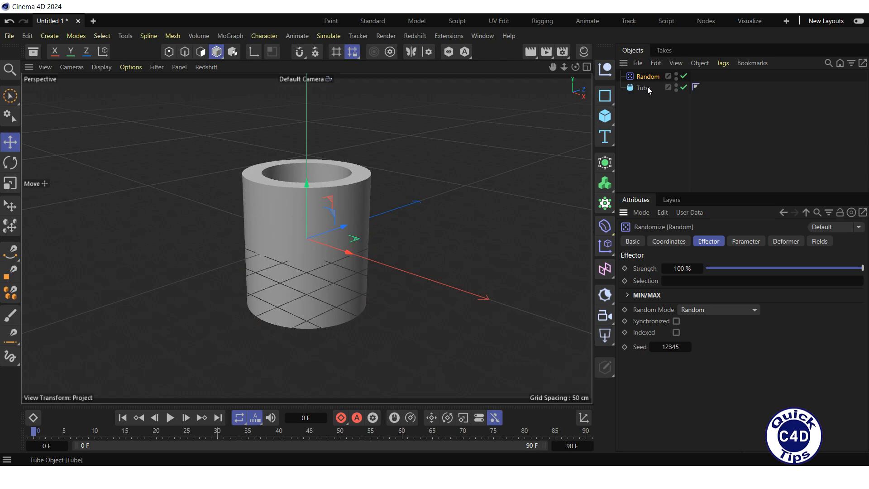
drag(644, 77, 648, 90)
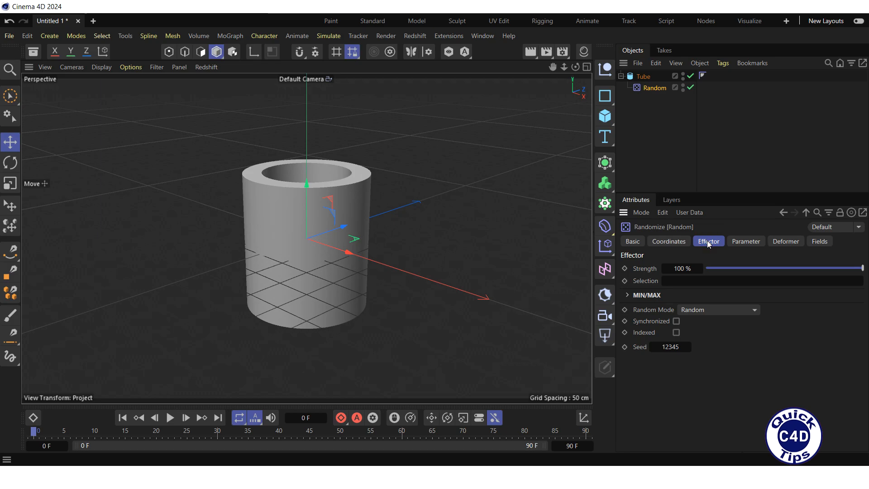
Switch the Random effector's random mode to Noise and set its animation speed to 35 %.
click(714, 311)
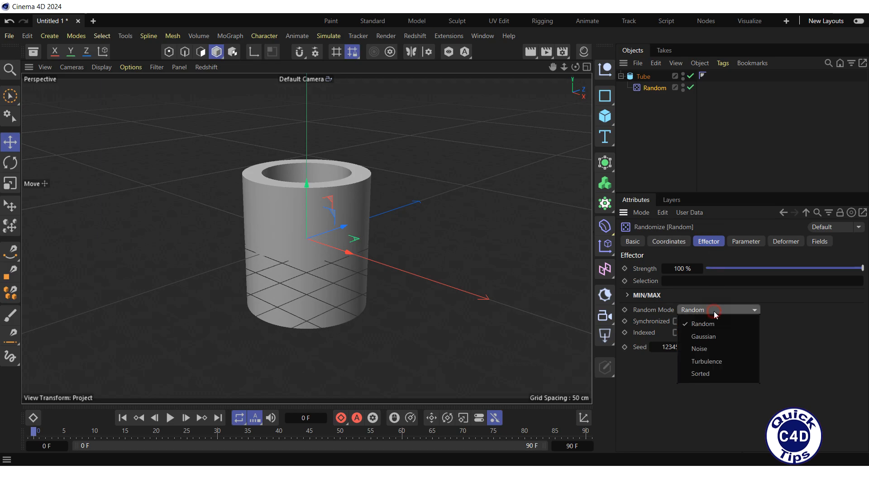
click(712, 349)
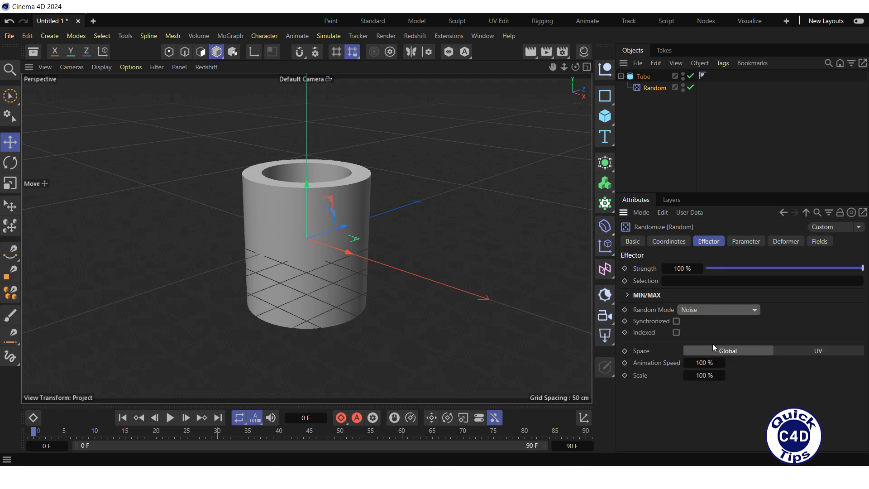
click(704, 363)
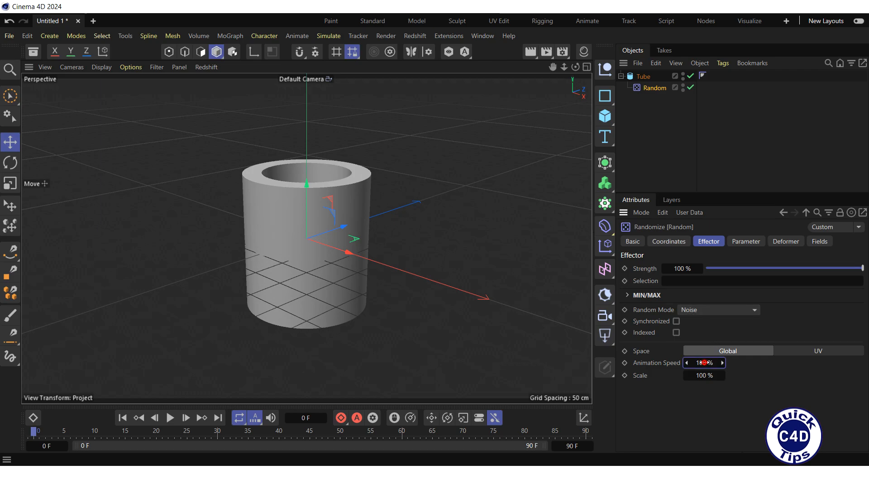
text(35)
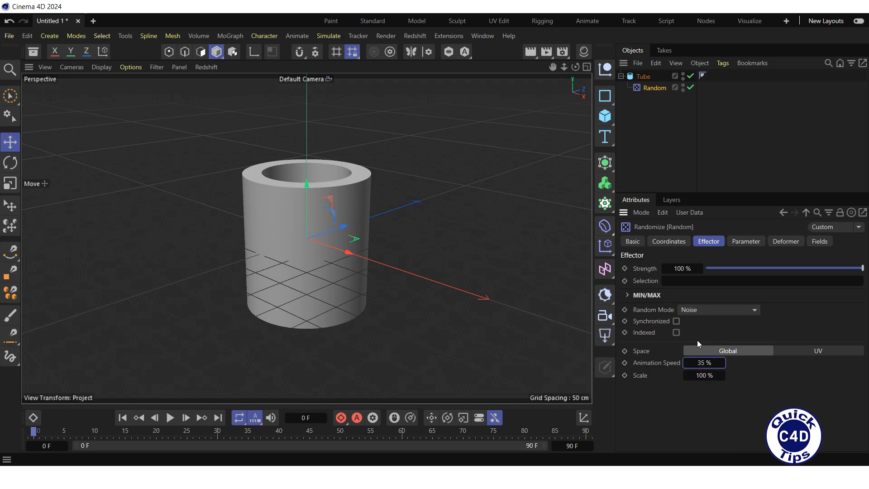
Set the Random effector's P.X and P.Y position values to 20 cm and replace its P.Z value.
click(743, 244)
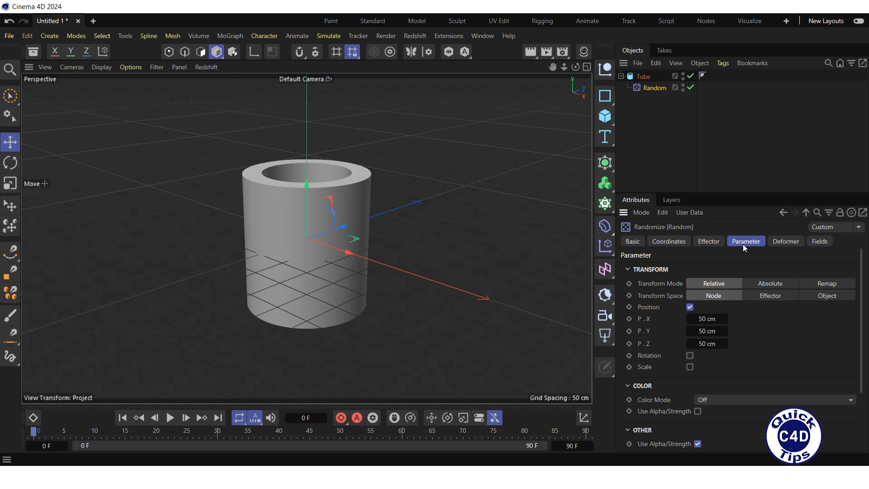
click(706, 319)
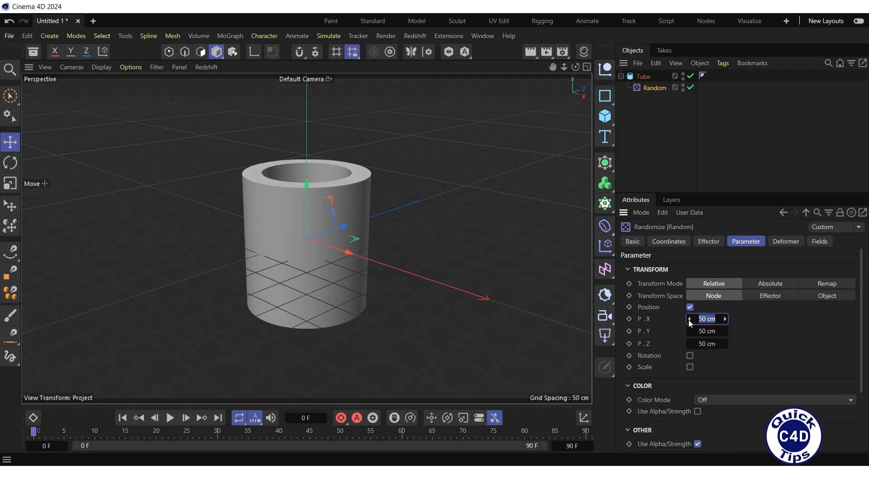
text(20)
click(704, 331)
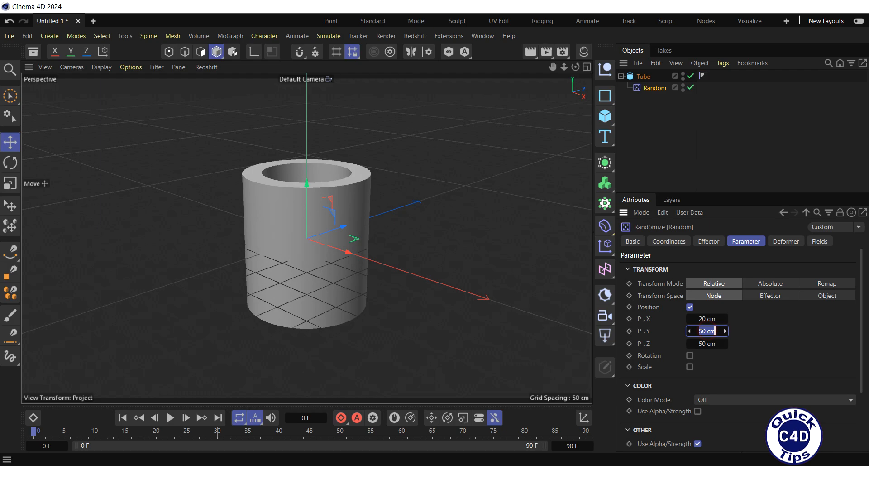
text(20)
click(704, 344)
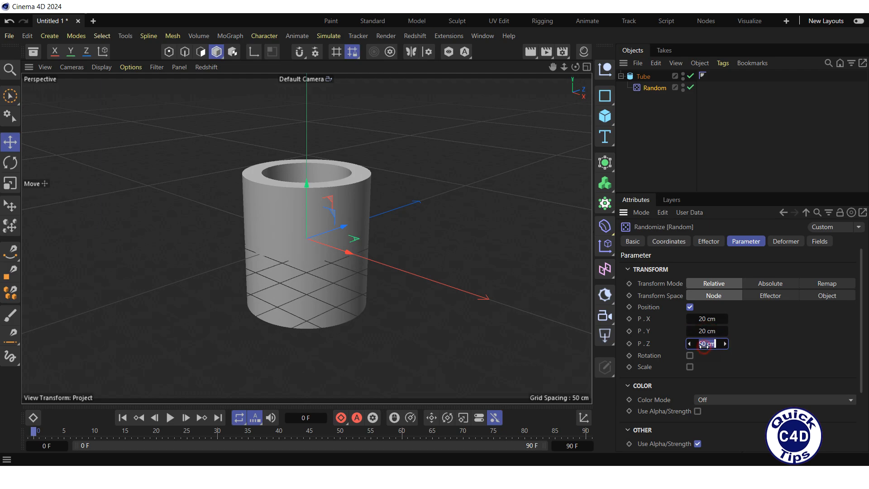
text(2)
Set the Random effector's deformation to Point and add a Spherical Field to limit its effect.
click(779, 244)
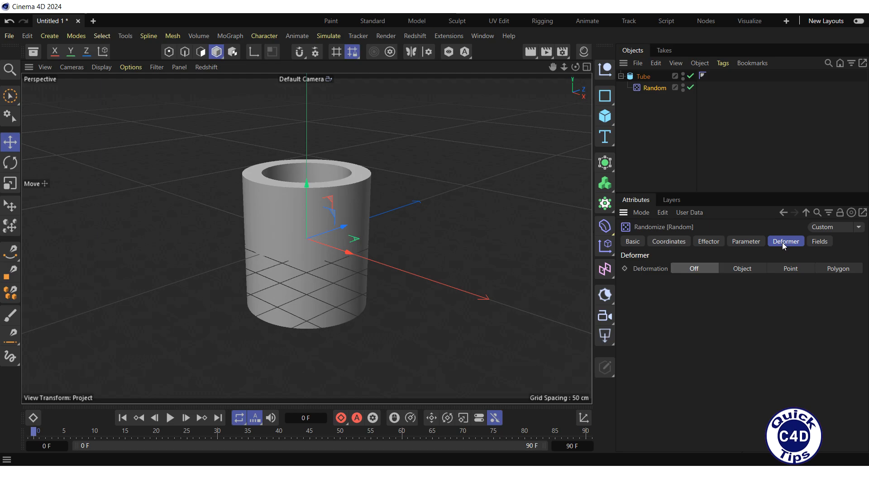
click(790, 270)
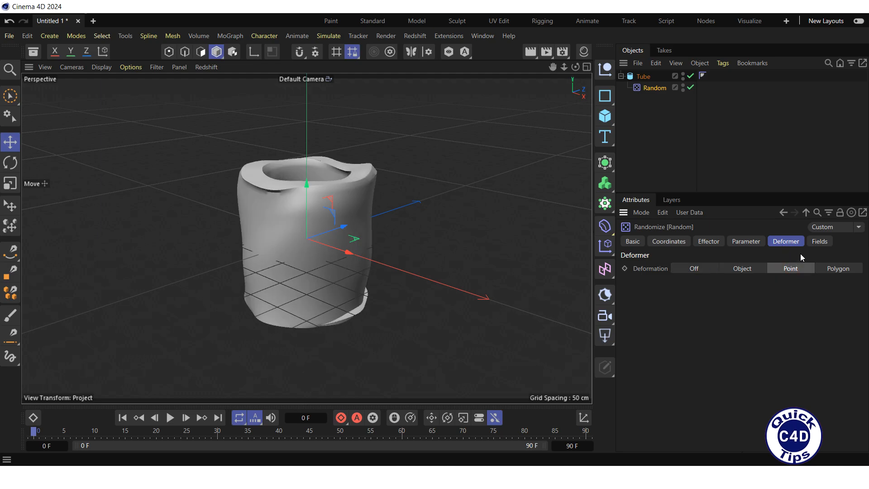
click(817, 241)
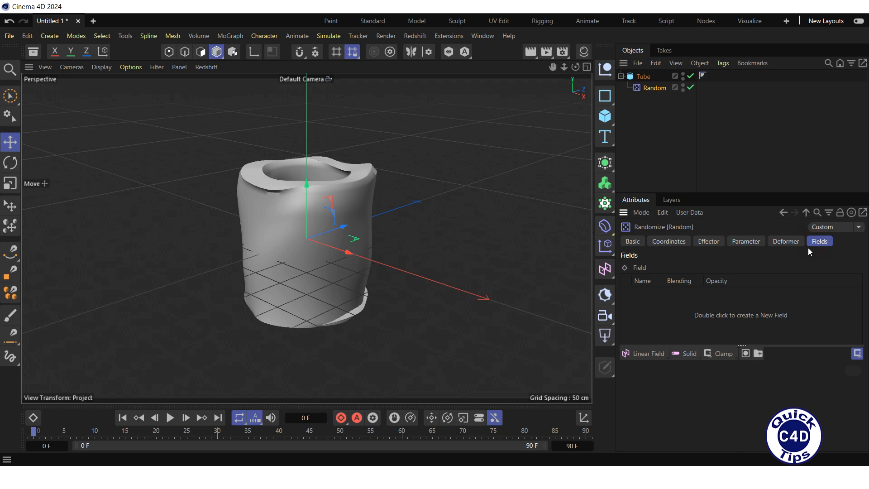
click(649, 353)
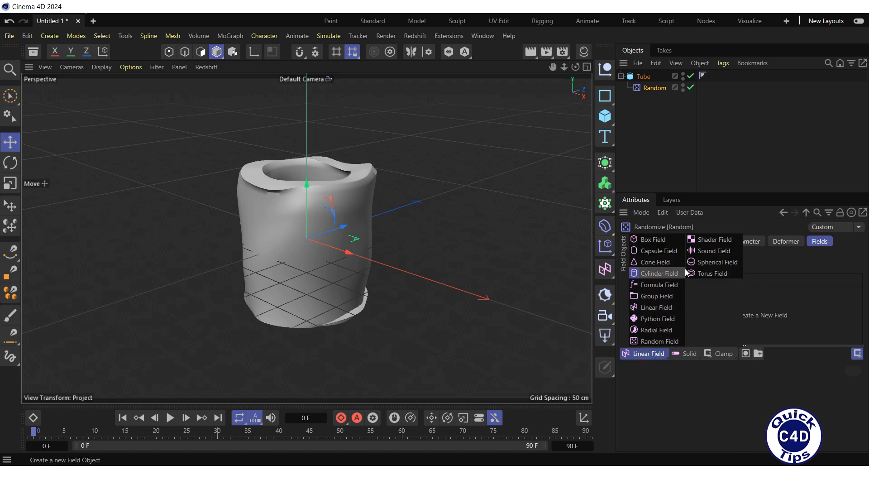
click(703, 262)
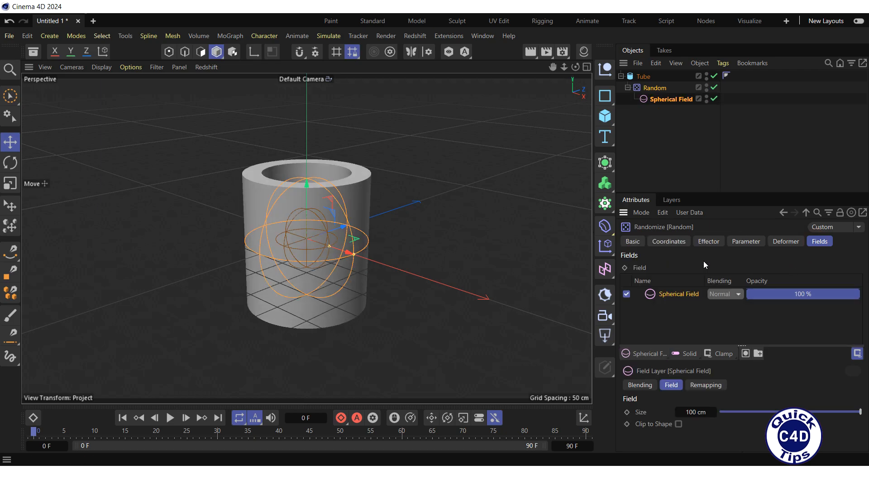
Set the Spherical Field's size to 120 cm.
click(688, 411)
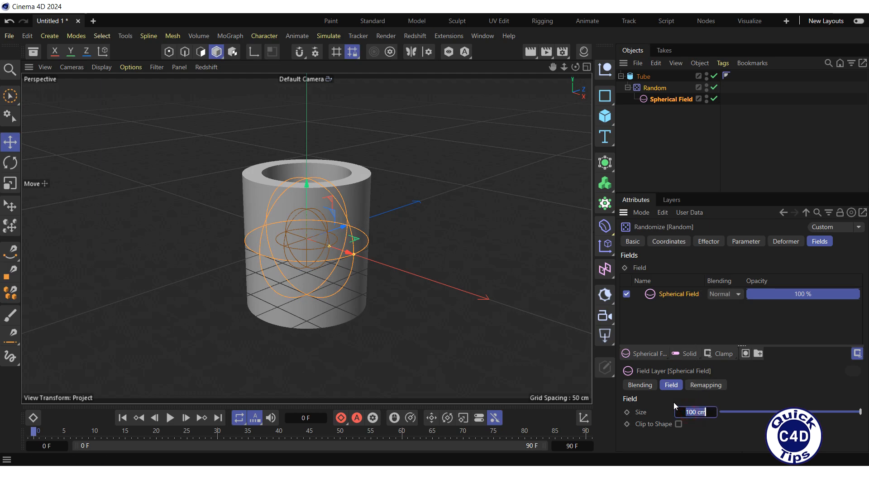
text(120)
key(Return)
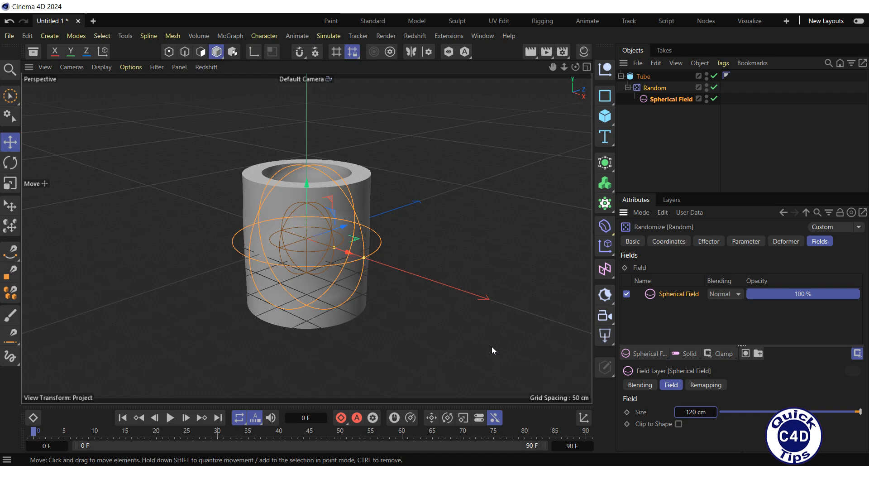
Extend the project's end frame to 300 F.
click(567, 446)
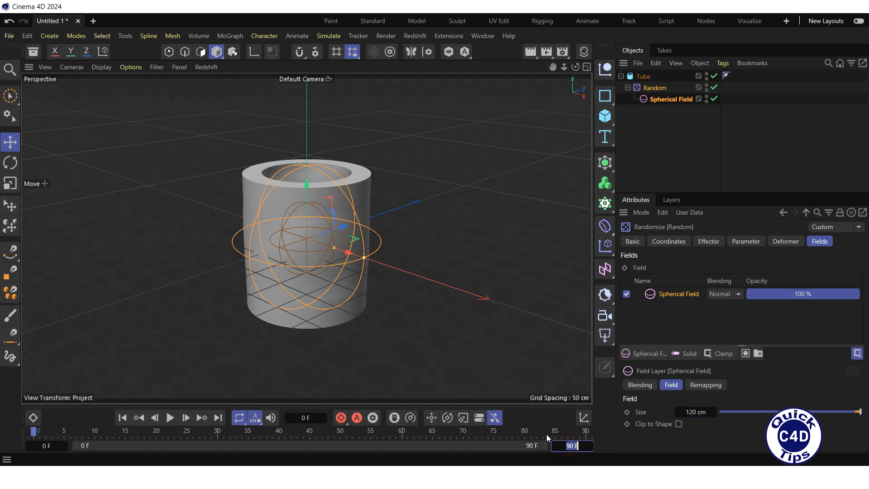
text(300)
key(Return)
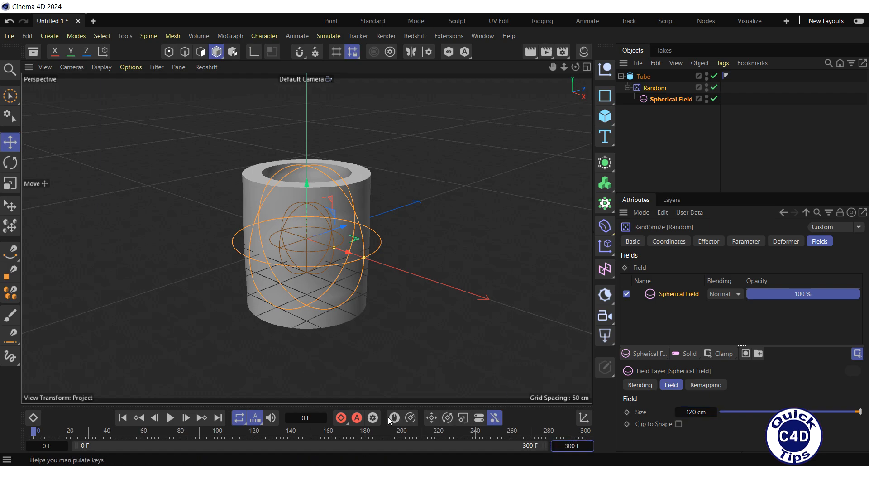
Play the animation with nothing selected to check the tube's deformation, stop it and return to the first frame.
click(170, 418)
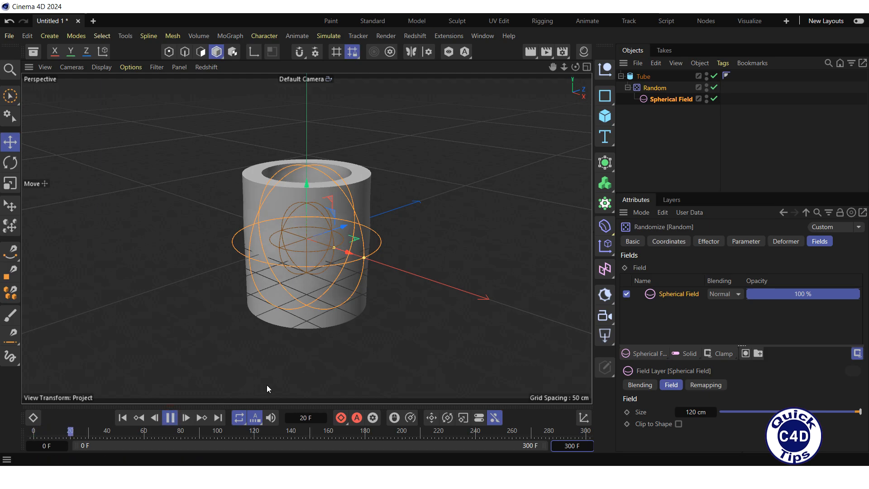
click(640, 181)
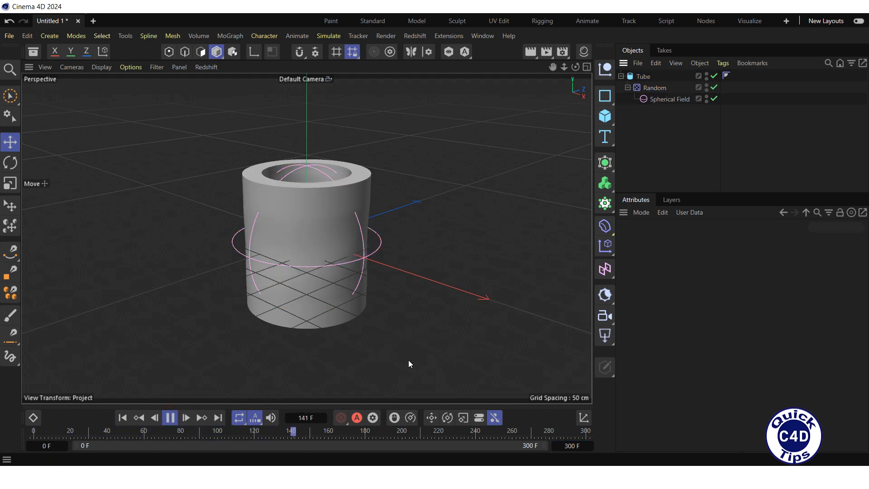
click(170, 418)
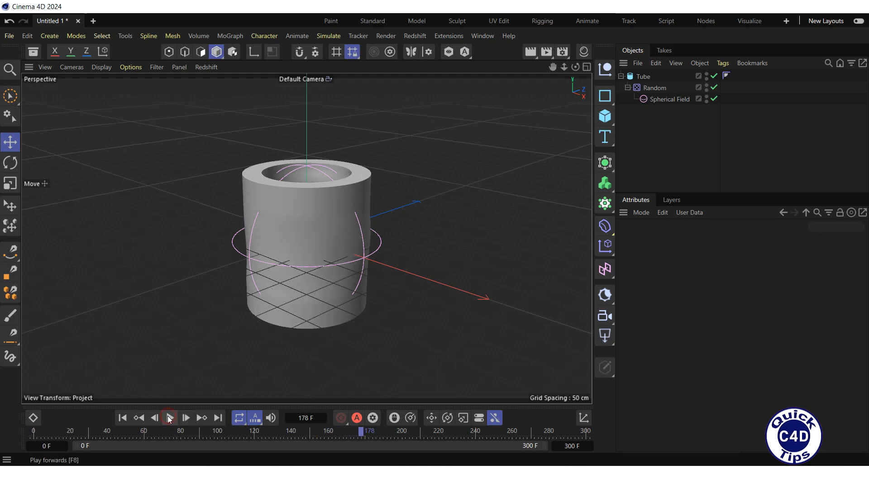
click(122, 418)
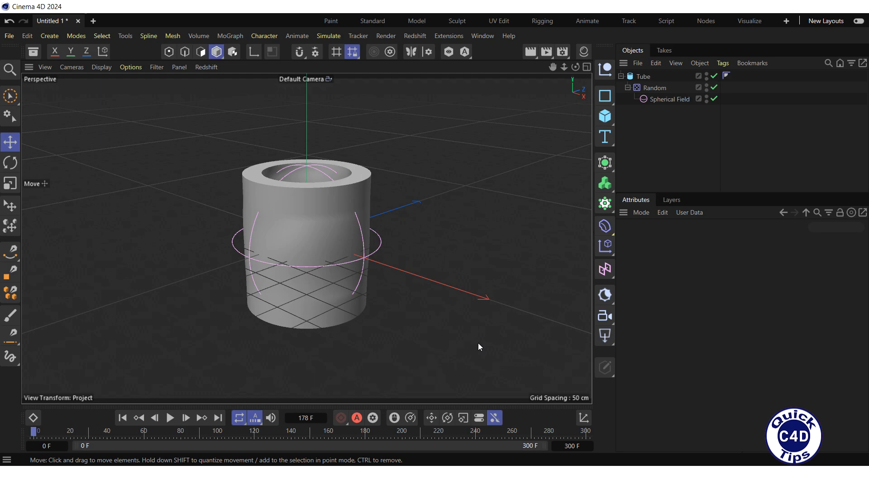
Add a second Tube primitive to the scene and rename it Top.
click(605, 117)
click(730, 256)
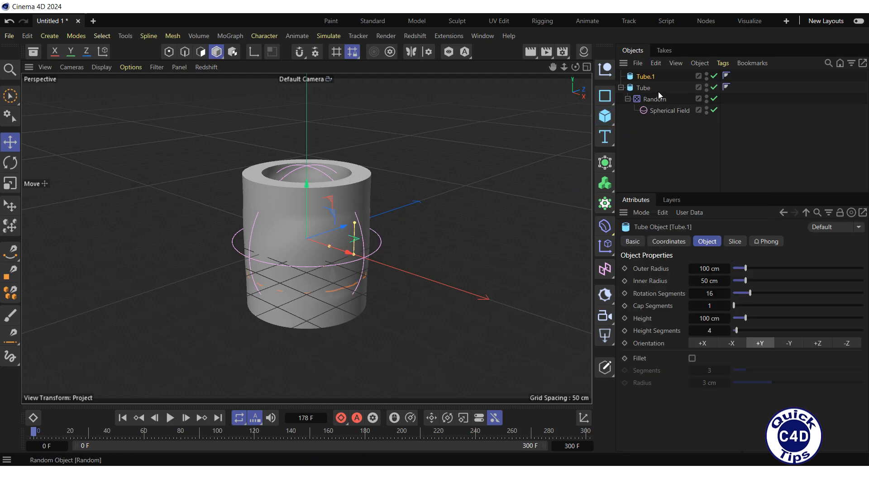
double_click(648, 76)
text(Top)
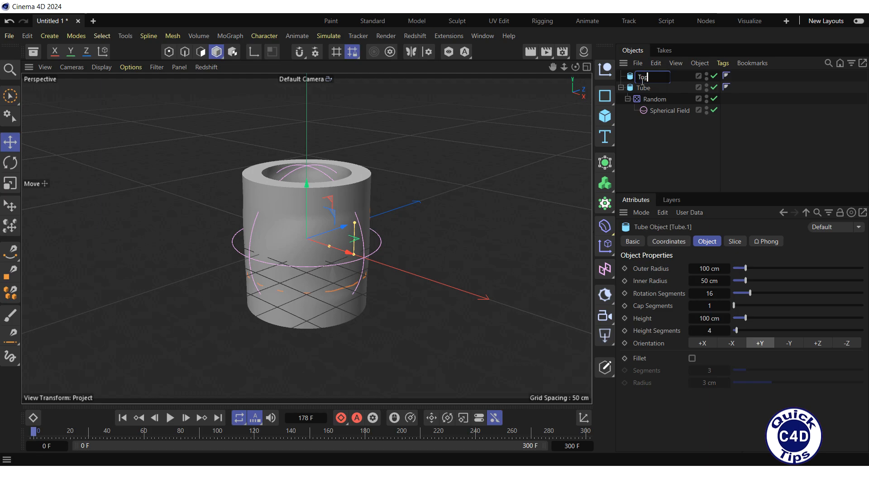
key(Return)
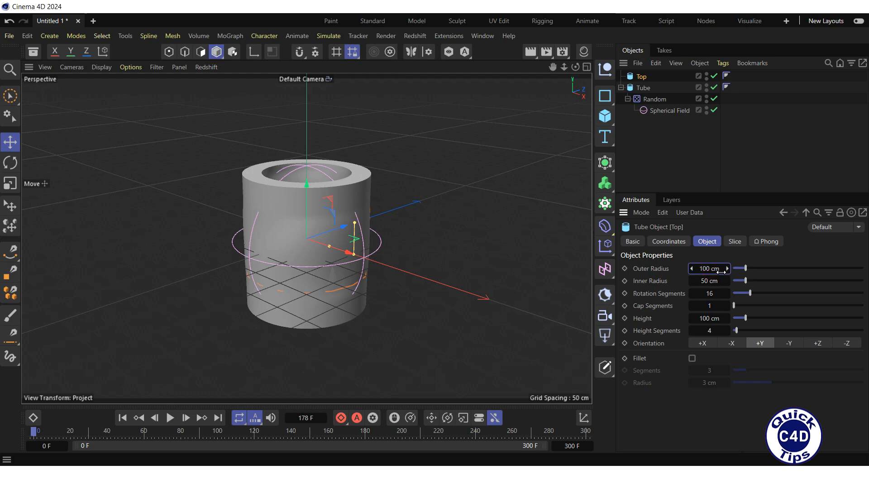
Set the Top tube's outer radius to 120 cm and its inner radius to 0 cm.
double_click(706, 268)
text(120)
key(Return)
double_click(701, 281)
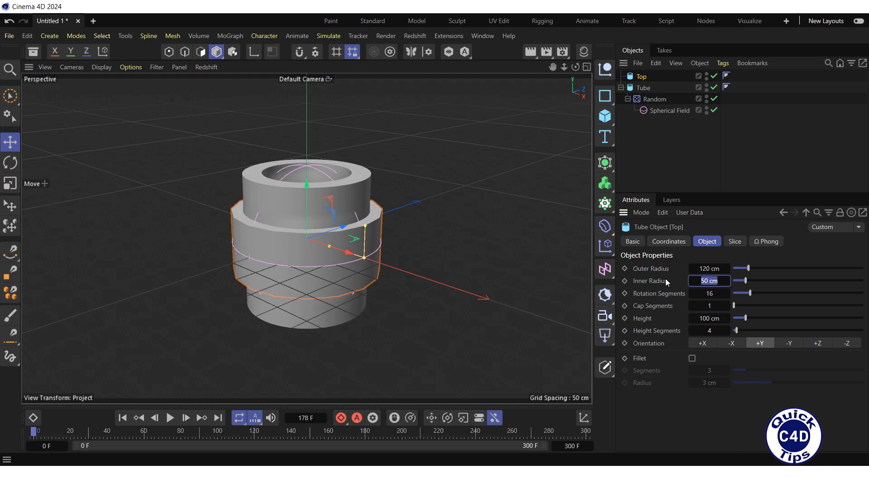
text(0)
key(Return)
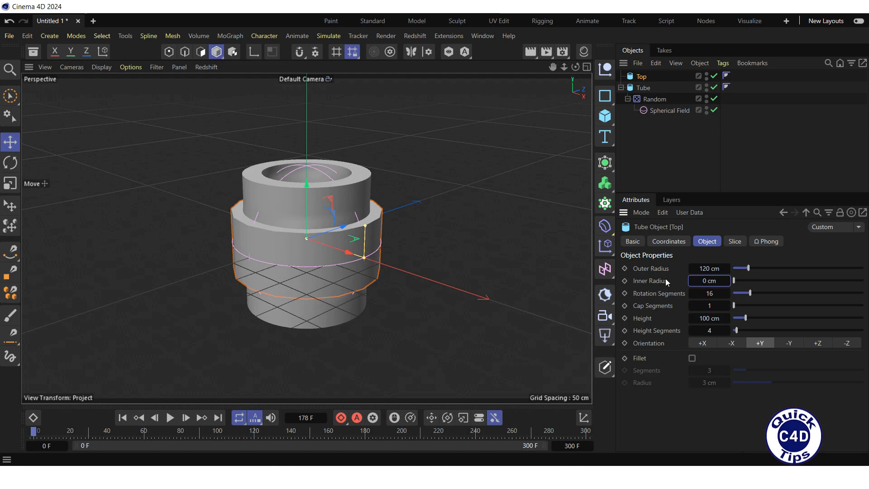
Give the Top tube 100 rotation segments and 7 cap segments.
double_click(699, 294)
text(100)
key(Return)
double_click(706, 306)
text(7)
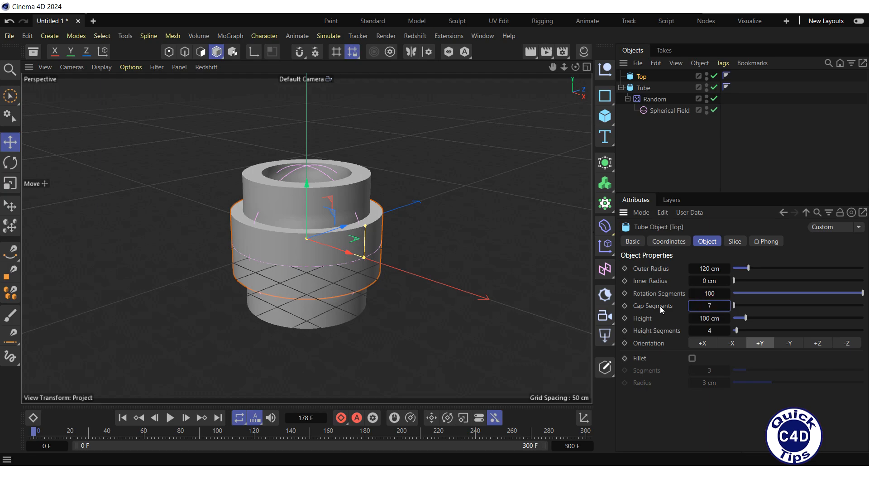
key(Return)
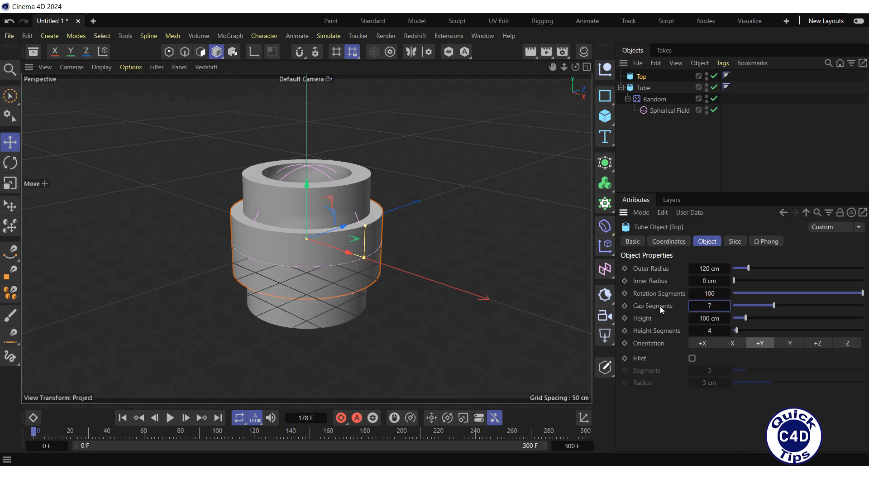
Set the Top tube's height to 12 cm with 2 height segments.
double_click(700, 318)
text(12)
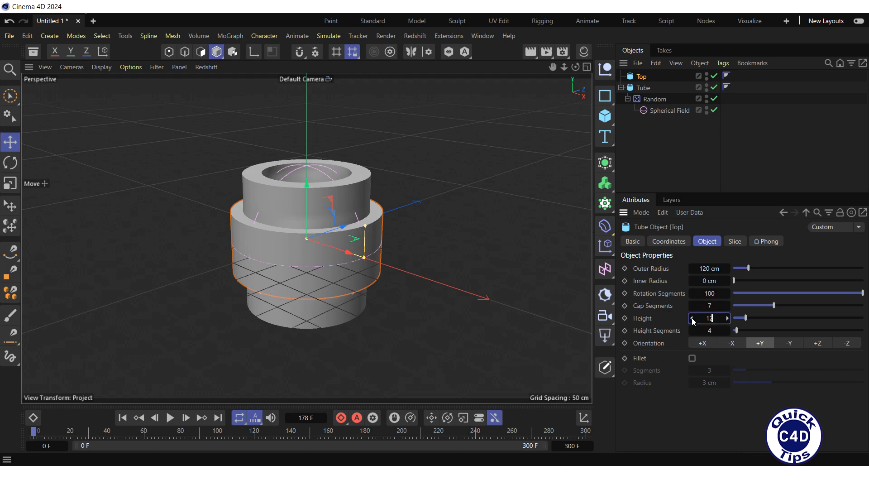
key(Return)
double_click(706, 330)
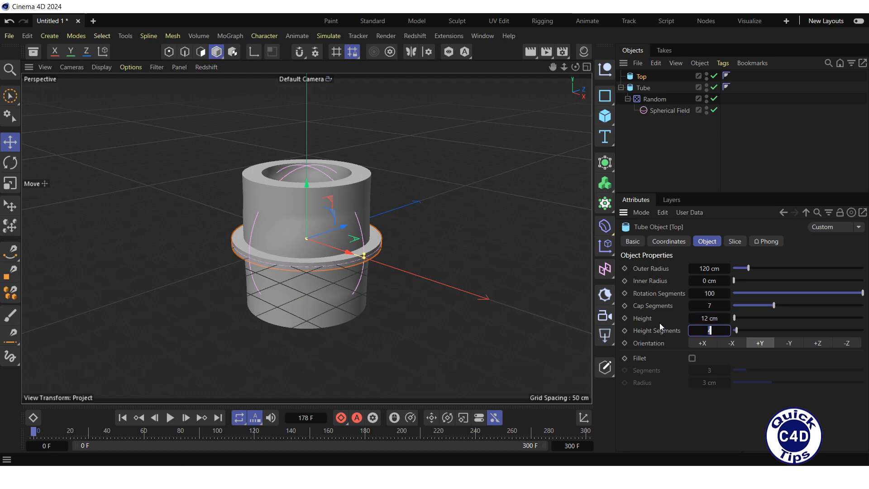
text(2)
key(Return)
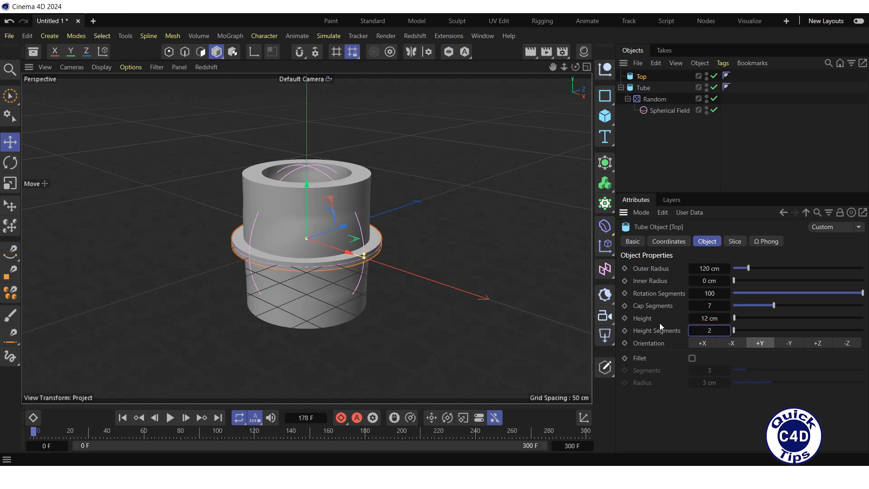
Add a MoExtrude deformer as a child of Top and set its extrusion steps to 1.
click(607, 204)
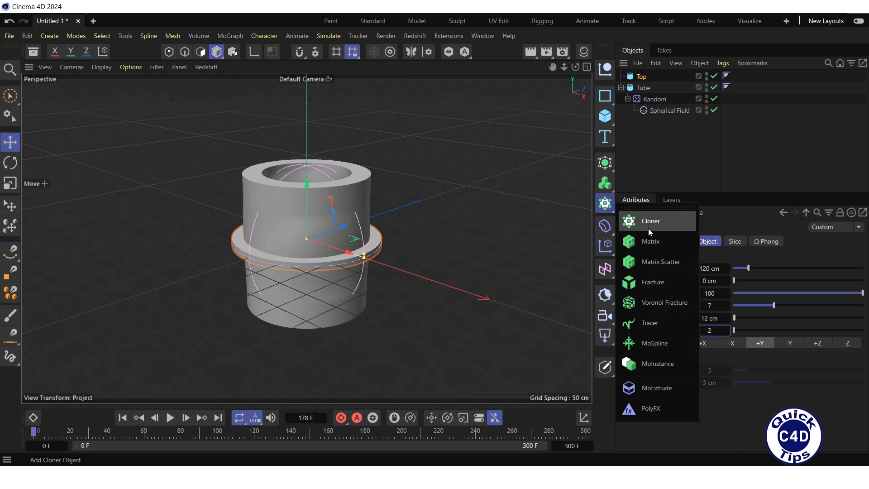
click(653, 385)
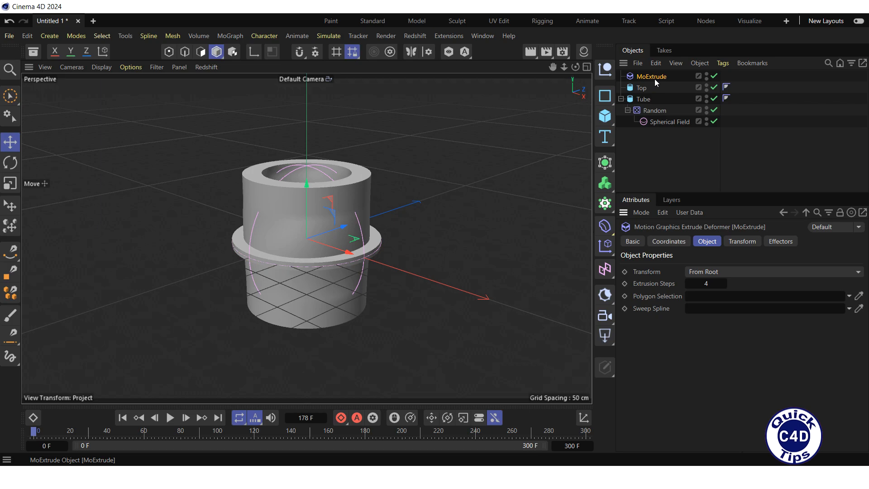
drag(654, 76, 648, 90)
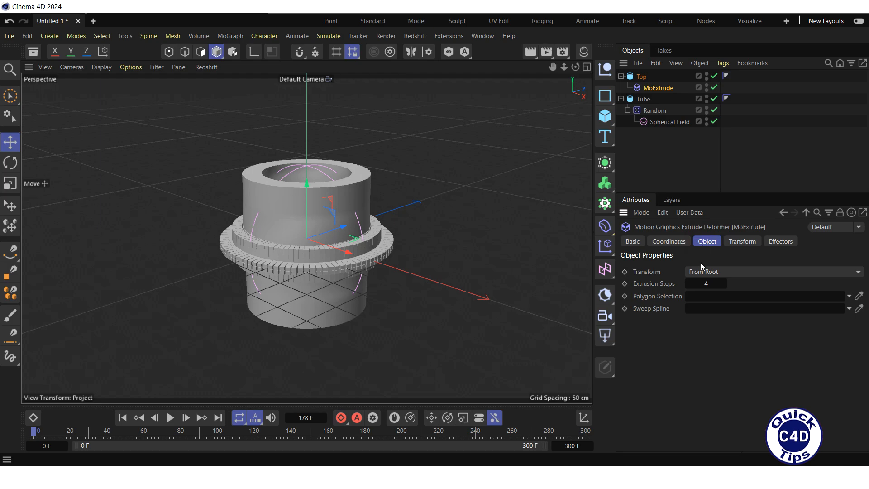
click(702, 283)
text(1)
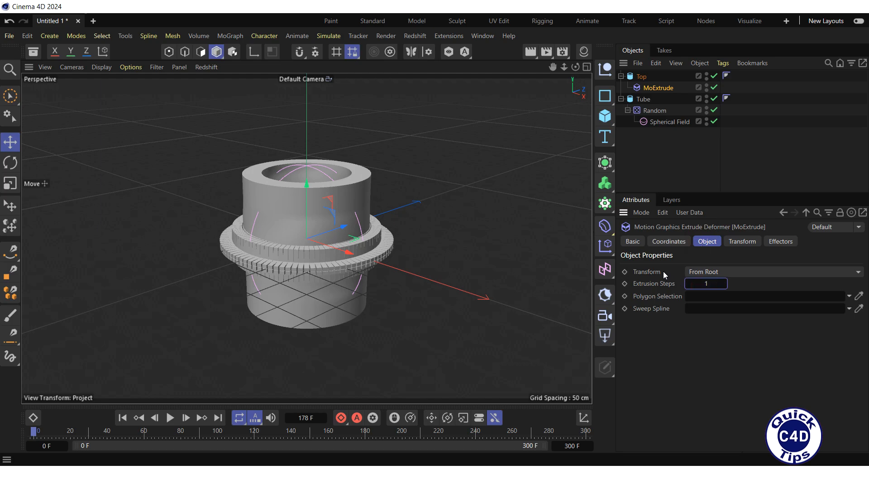
key(Return)
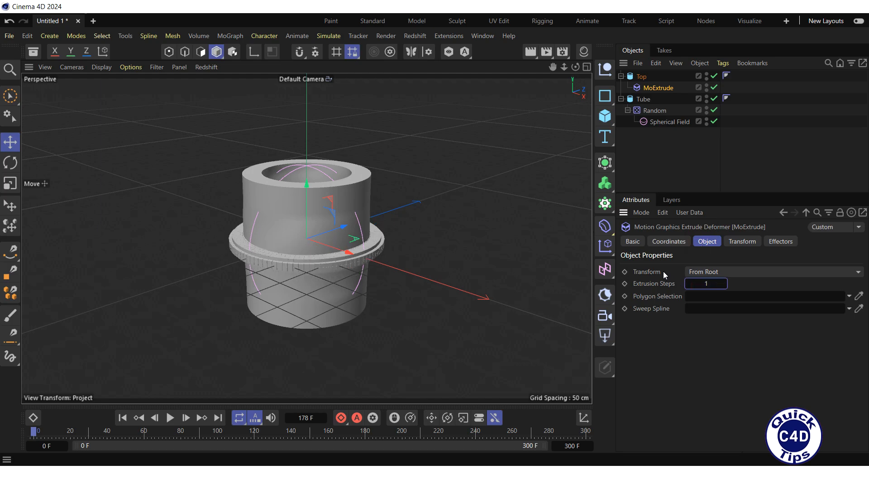
Raise Top along the Y axis to sit on the tube's upper rim, fine-tune its height in the Front view, and return to Perspective.
click(642, 78)
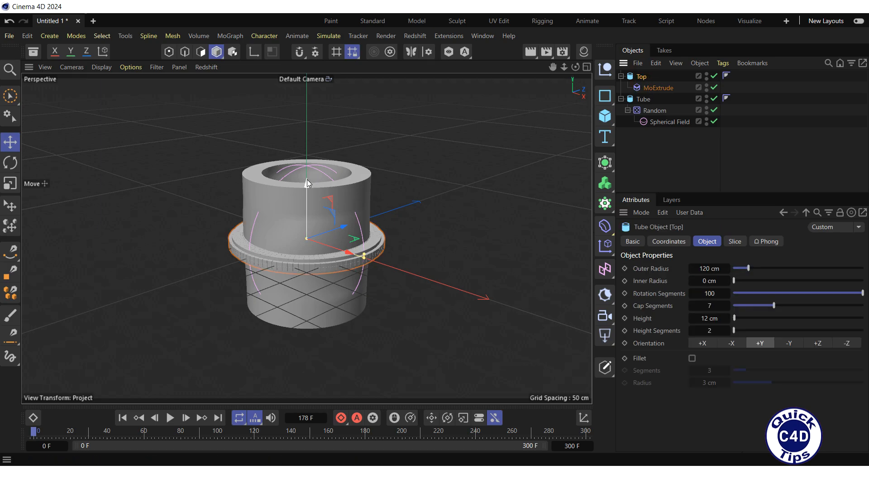
drag(307, 181, 322, 116)
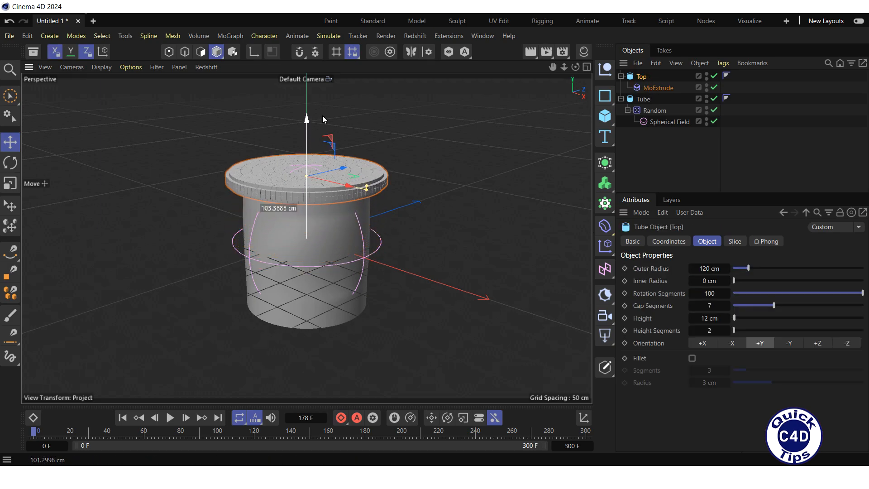
click(587, 67)
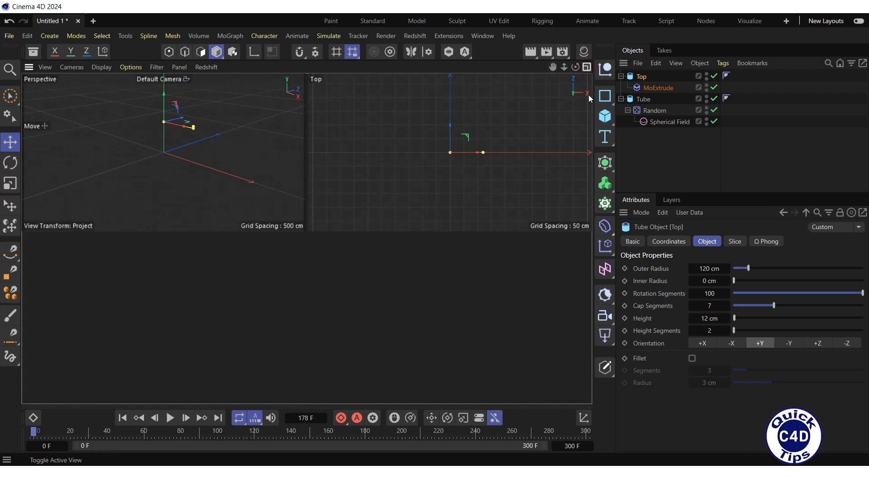
click(587, 239)
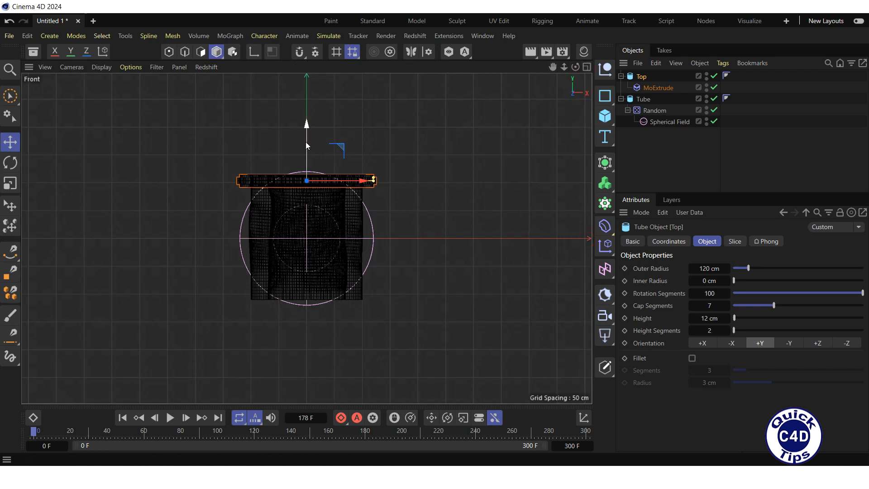
drag(306, 142, 312, 135)
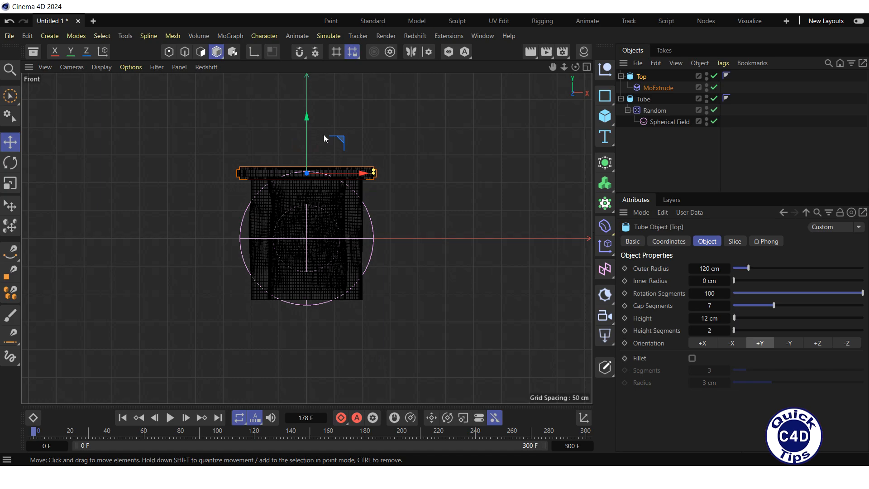
click(586, 67)
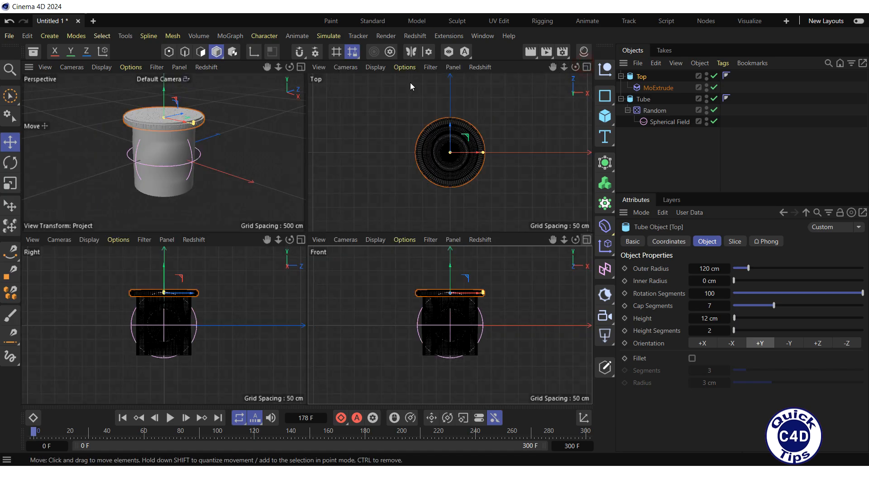
click(300, 67)
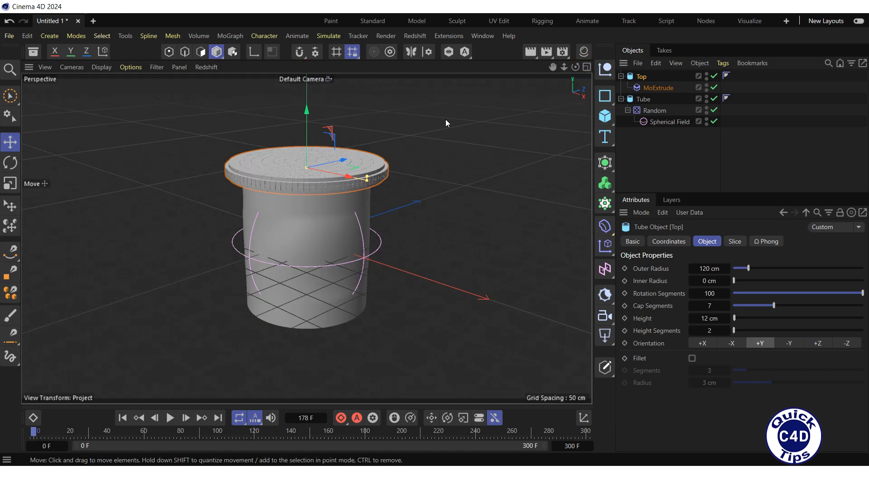
Keyframe the MoExtrude's R.B rotation at 0° on frame 0 and at 1000° on frame 300.
click(660, 88)
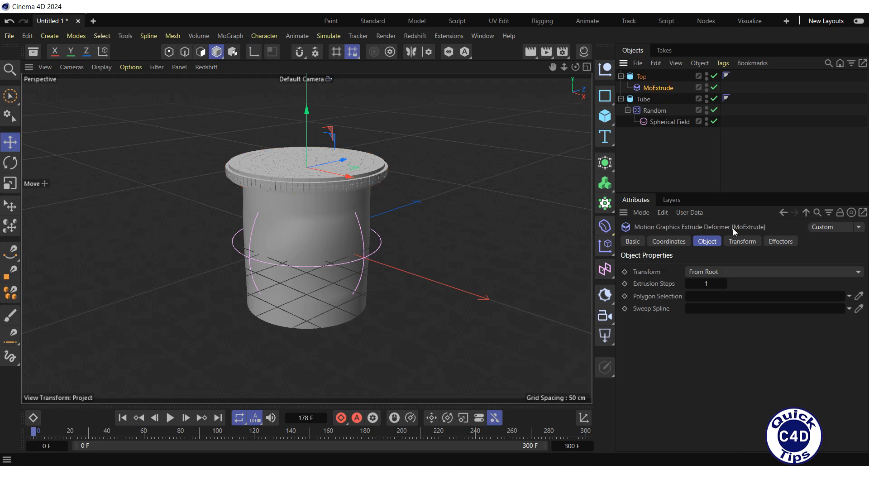
click(736, 241)
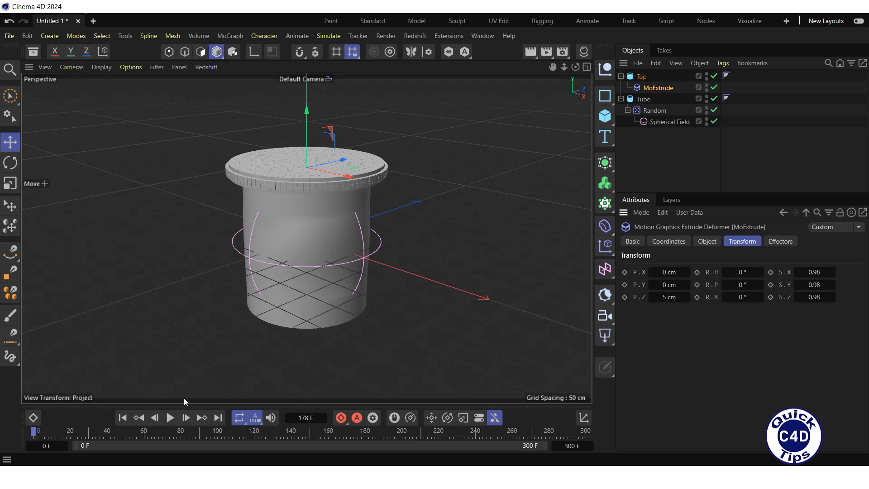
click(697, 297)
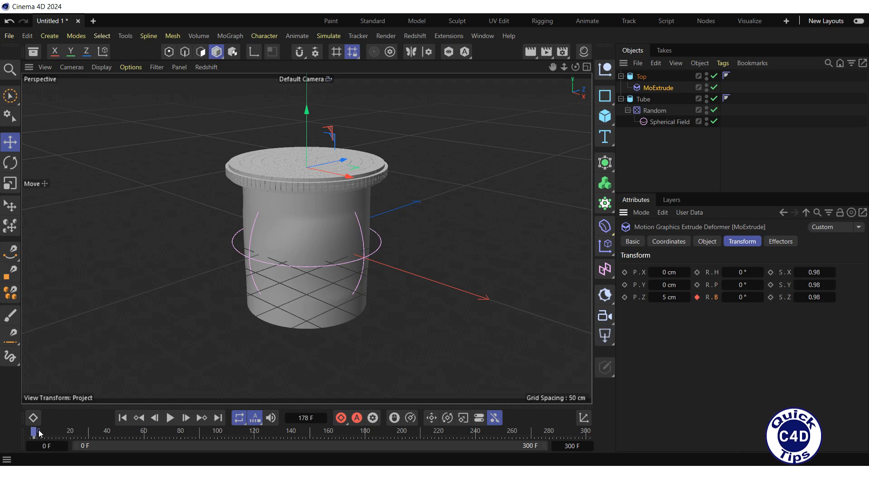
drag(36, 432, 611, 417)
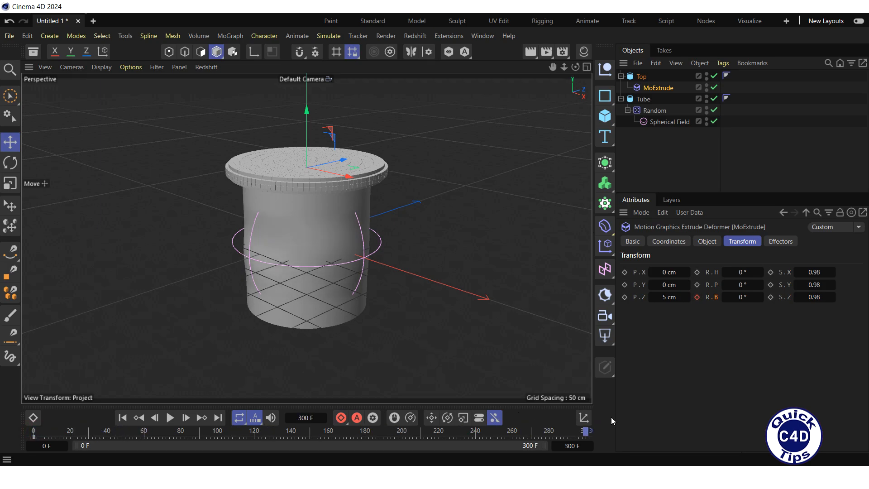
click(737, 297)
text(1000)
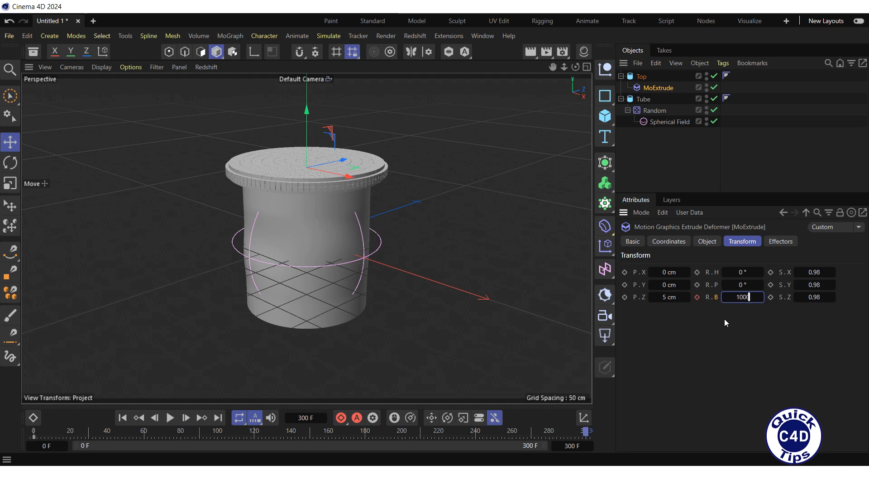
key(Return)
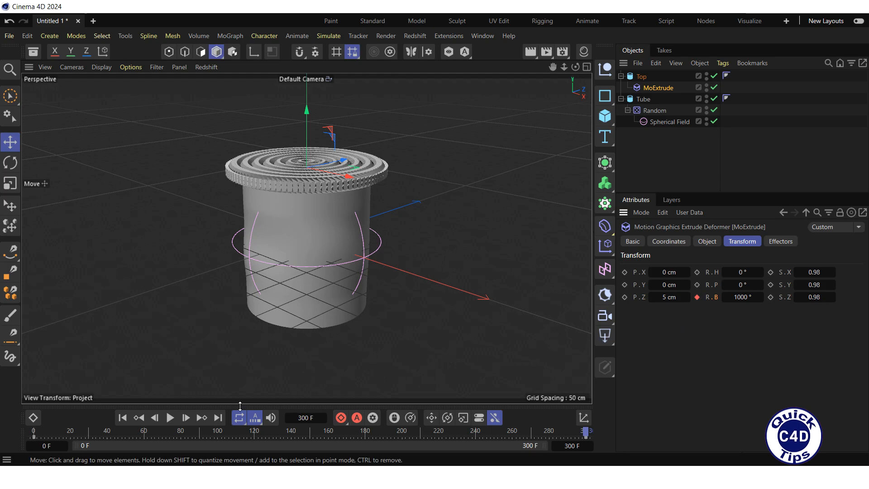
Play the animation from the first frame to check the rotating extrusions on Top, stop it and return to the start.
click(122, 418)
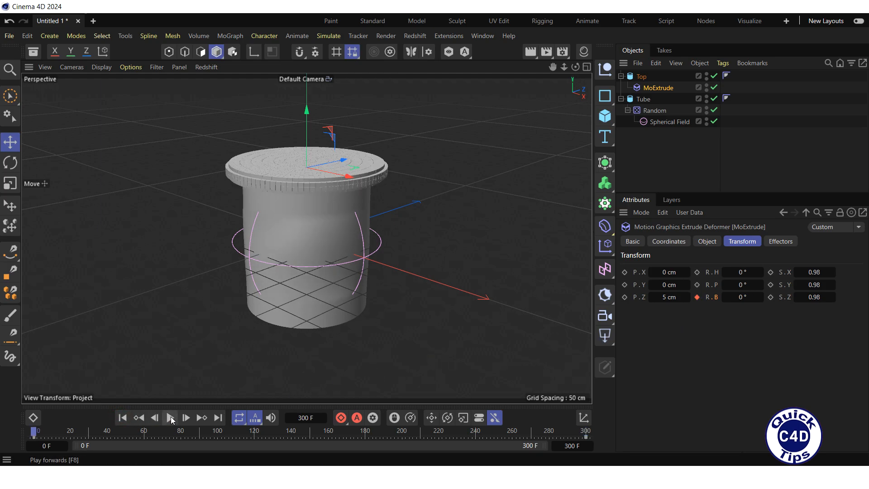
click(170, 418)
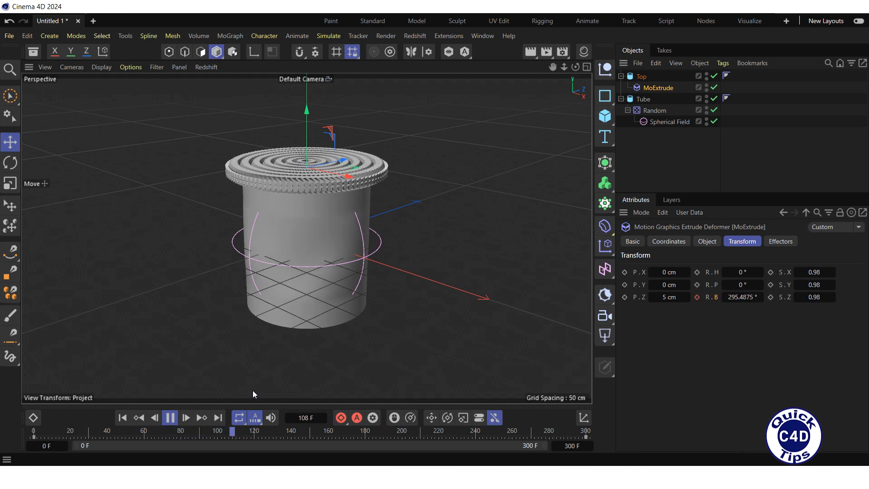
click(170, 418)
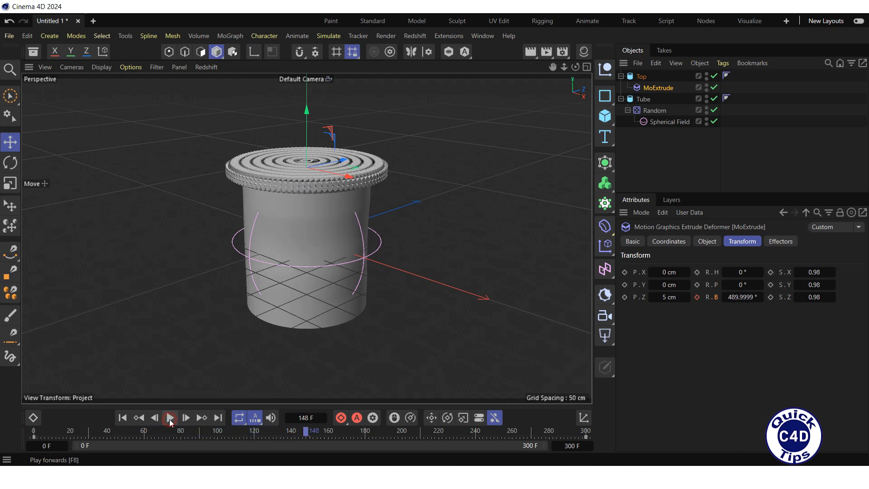
click(123, 417)
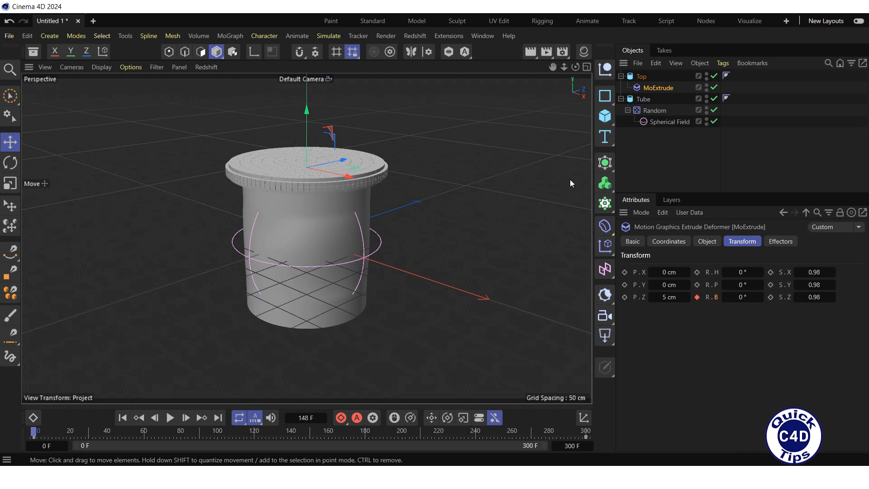
Add a Cylinder with a 120 cm radius, 10 cm height and 100 rotation segments.
click(607, 117)
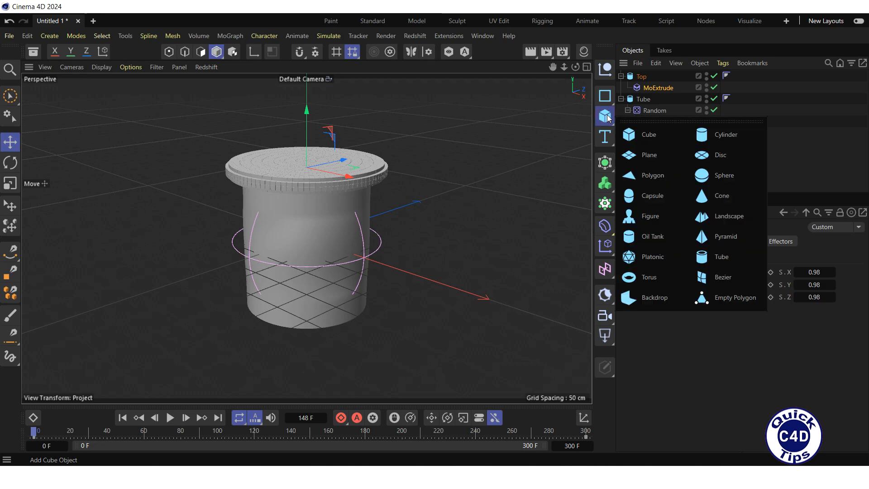
click(726, 137)
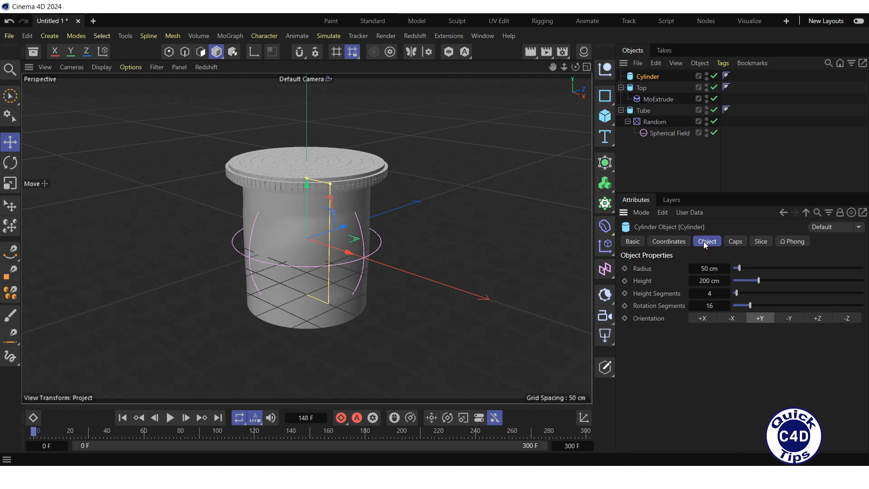
click(704, 268)
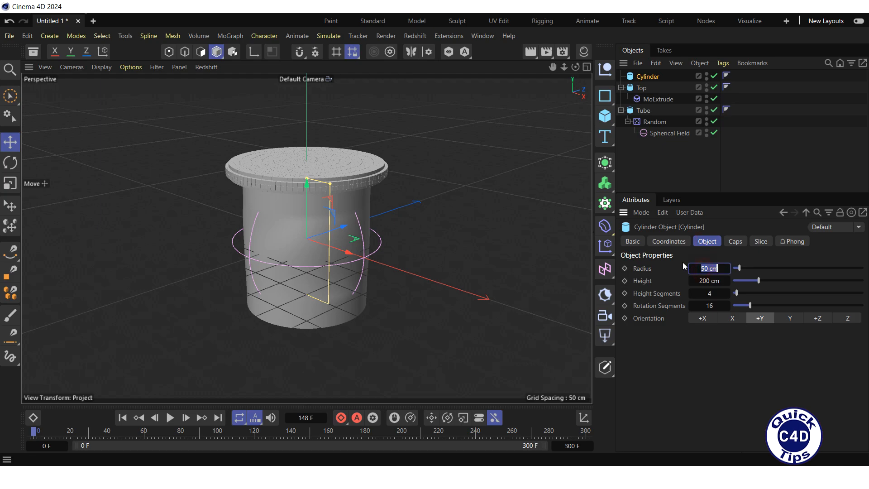
text(120)
key(Return)
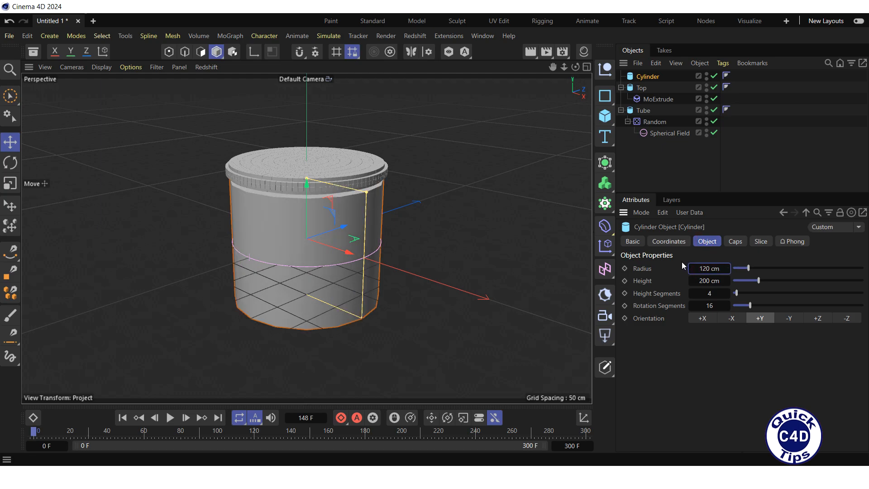
key(Tab)
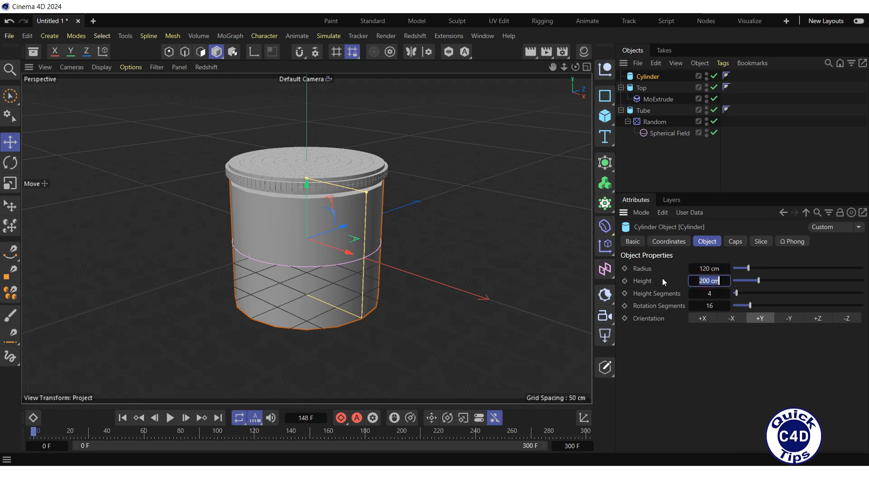
text(10)
key(Return)
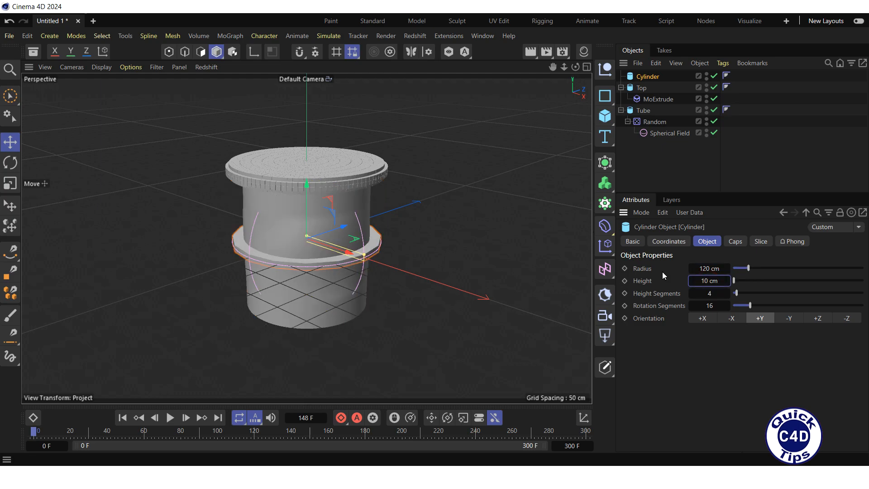
double_click(704, 306)
text(100)
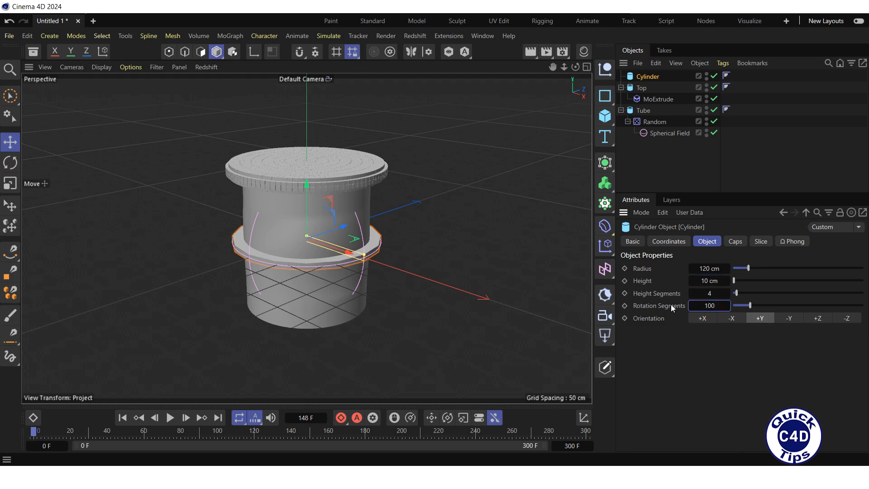
key(Return)
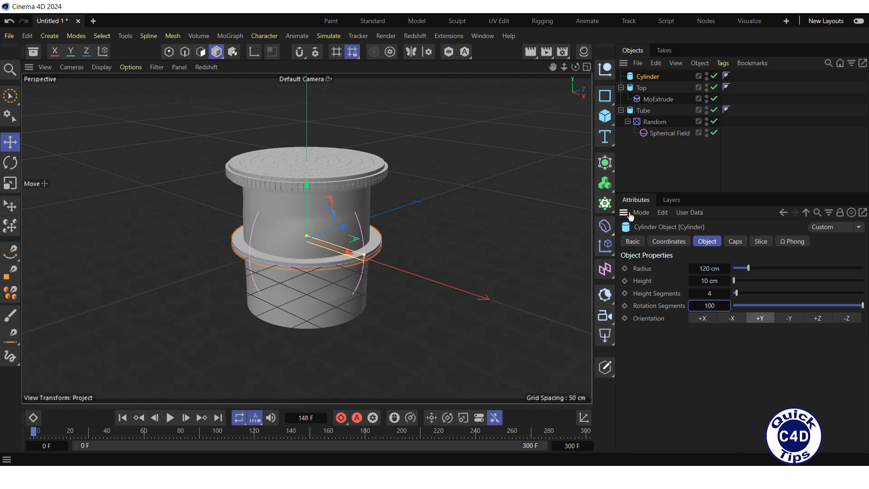
Lower the Cylinder along the Y axis to the tube's bottom rim in the Front view and return to Perspective.
click(587, 67)
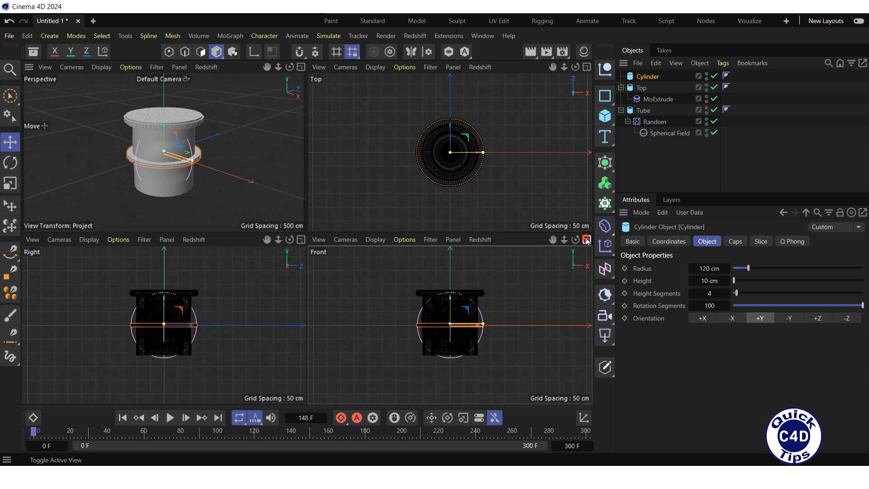
click(587, 240)
drag(305, 202, 324, 263)
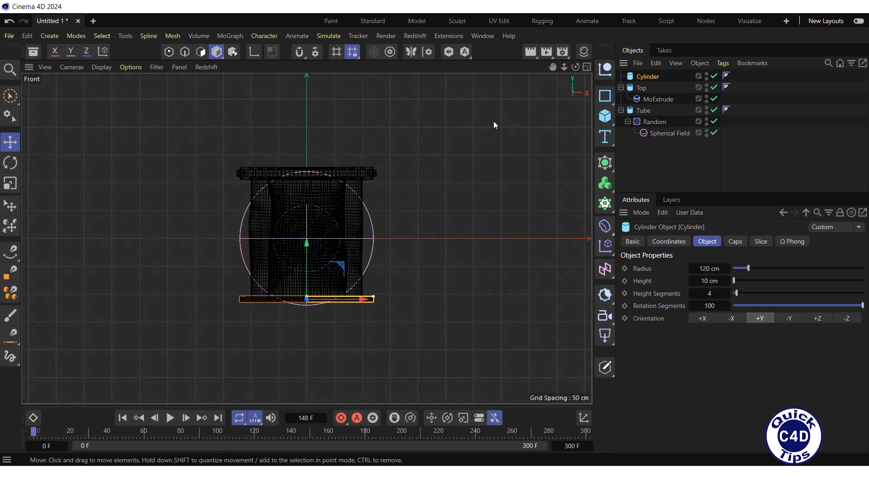
click(587, 66)
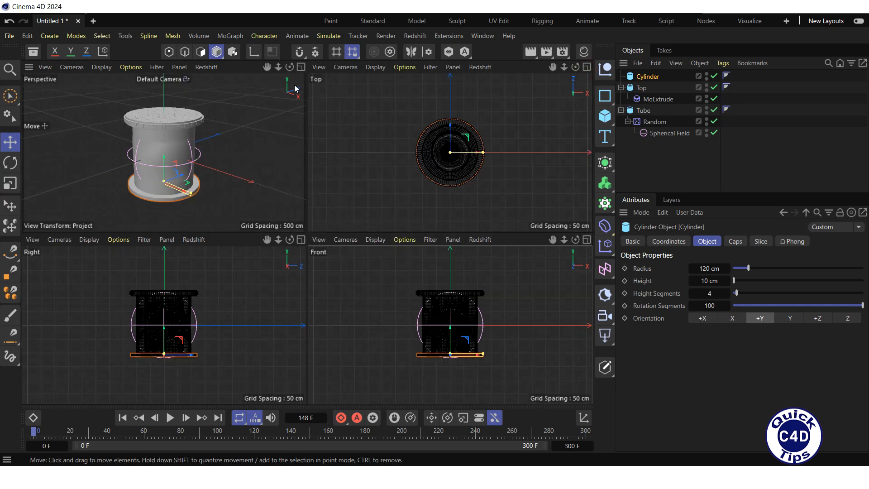
click(300, 67)
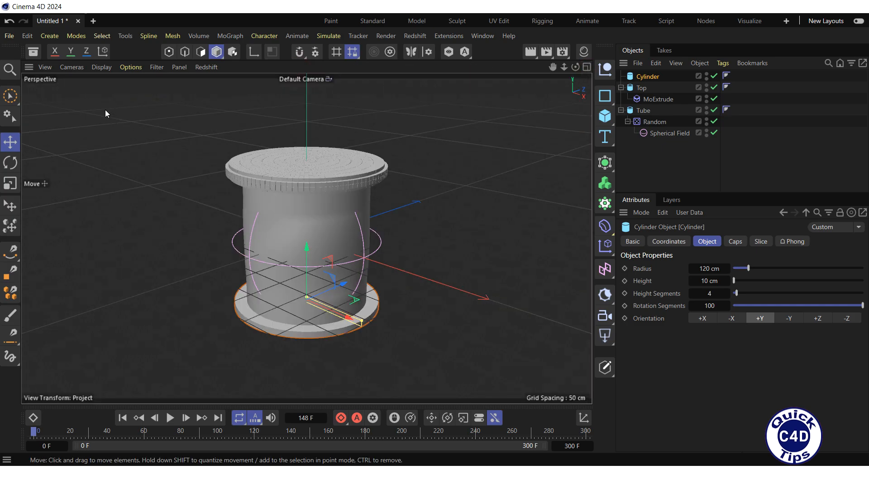
Search the Asset Browser for "gold" and apply the Gold Clean 001 Yellow 50cm material to Top and Cylinder.
click(35, 51)
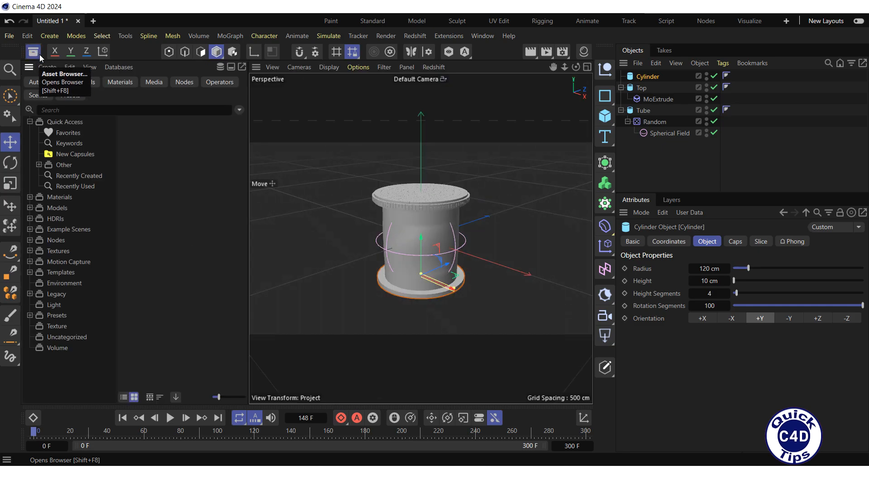
click(49, 109)
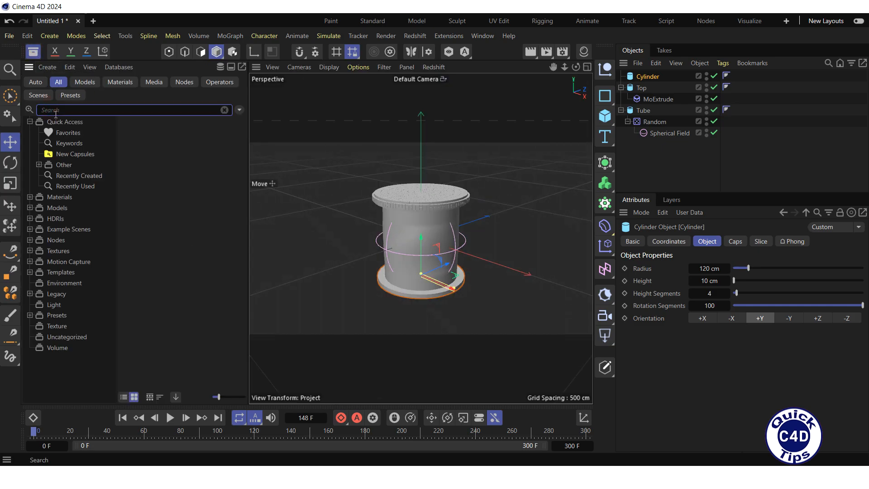
text(gold)
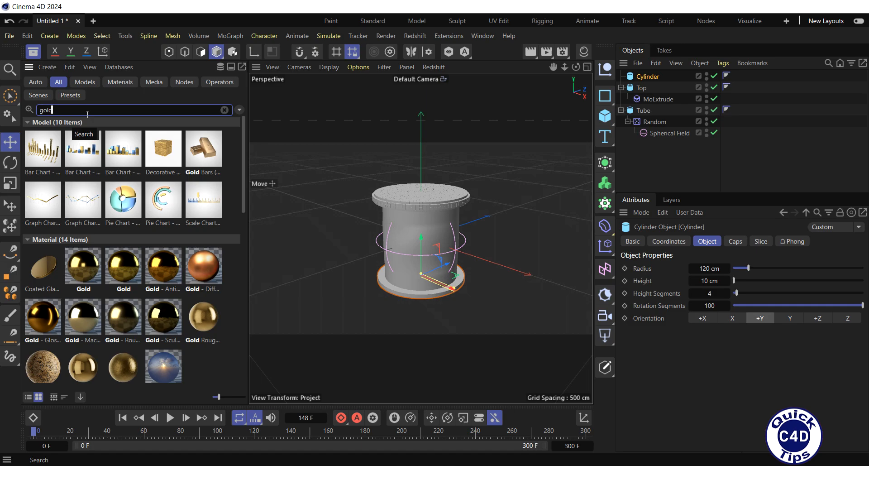
drag(243, 170, 245, 201)
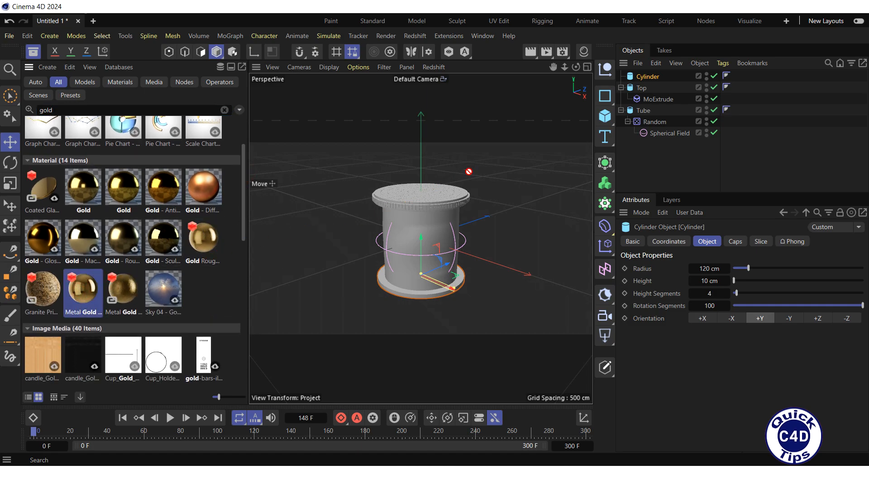
drag(469, 171, 642, 90)
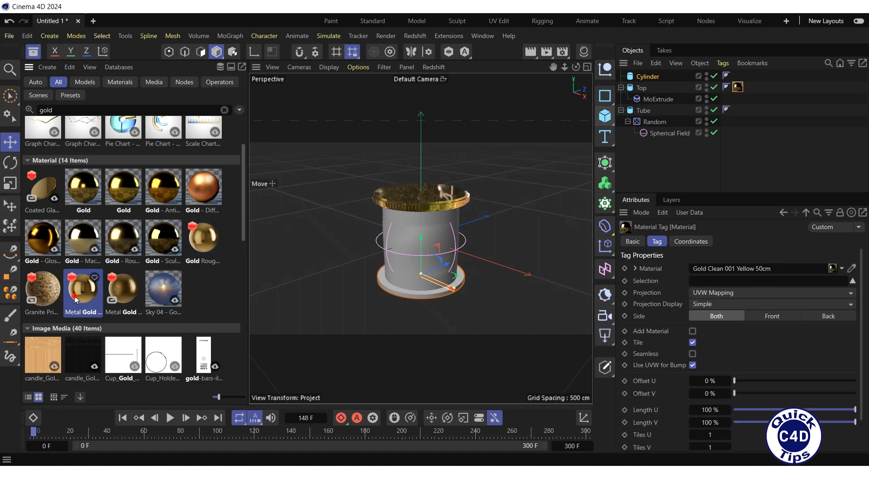
drag(76, 299, 389, 199)
drag(520, 159, 646, 81)
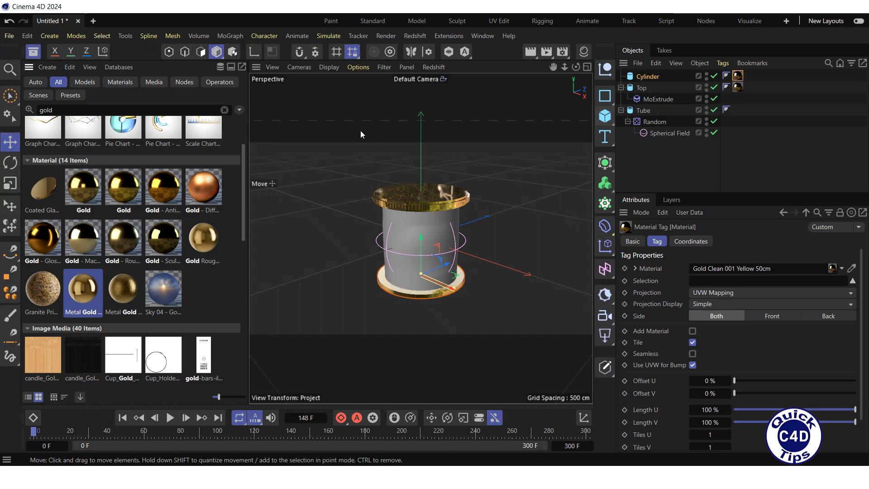
Search the assets for "water" and apply the Liquid Water 001 material to Tube.
click(225, 109)
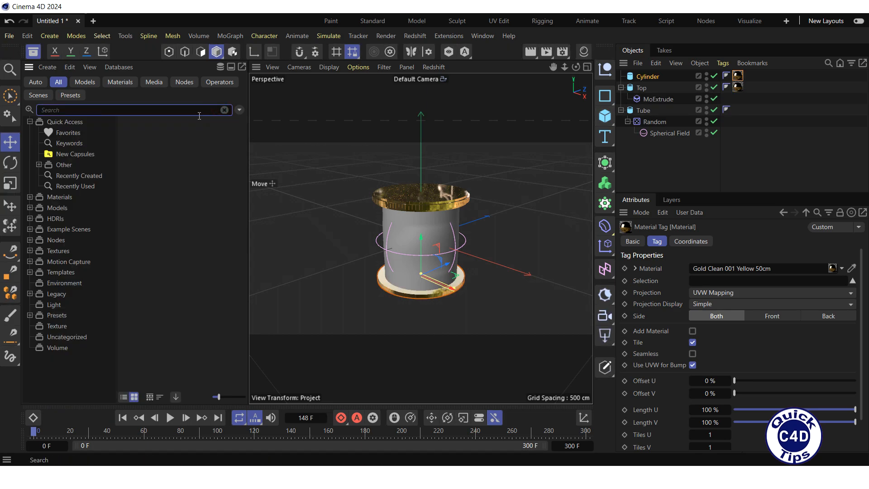
text(water)
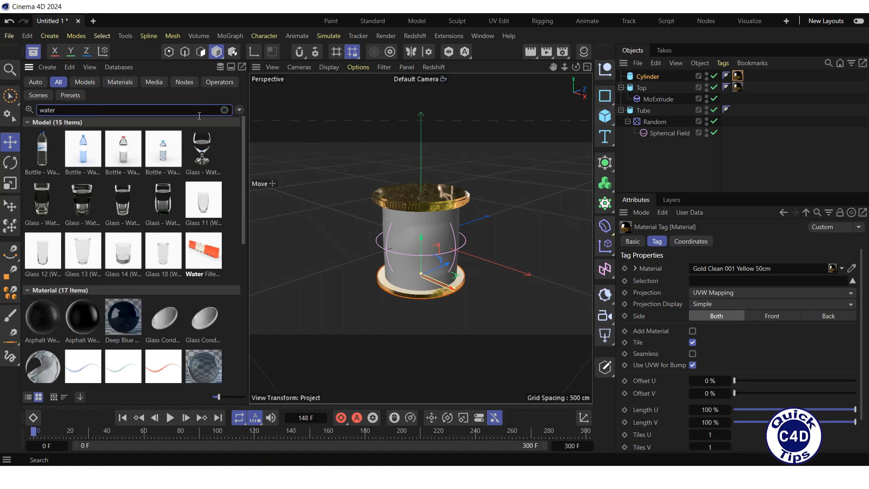
scroll(38, 273, down, 3)
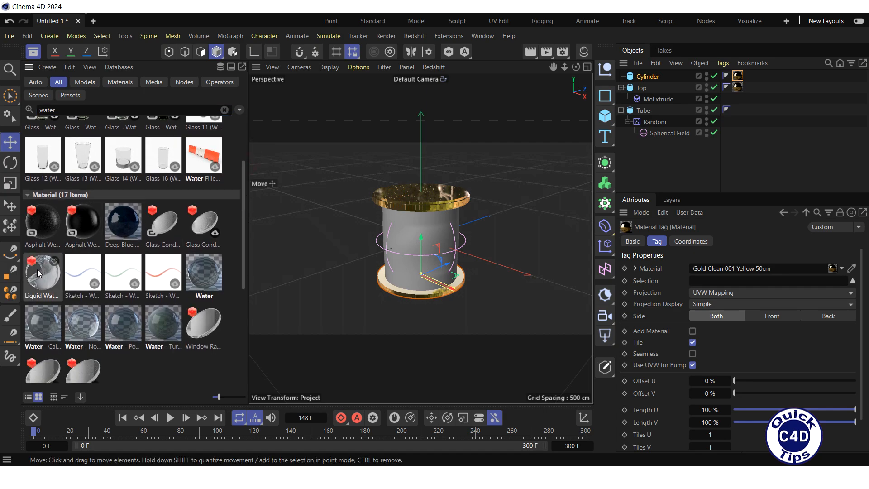
drag(38, 278, 266, 223)
drag(494, 151, 647, 111)
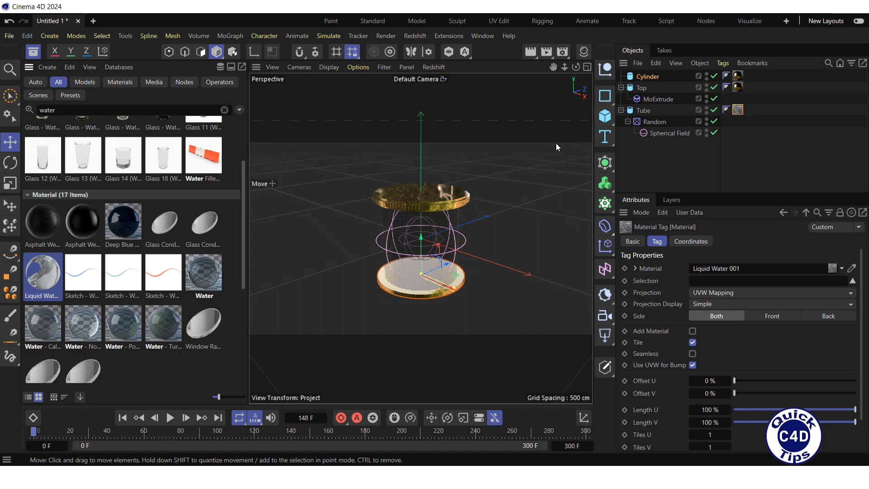
Search the assets for "male" and add the Casual 03b - Stand Look Left model to the scene.
click(224, 110)
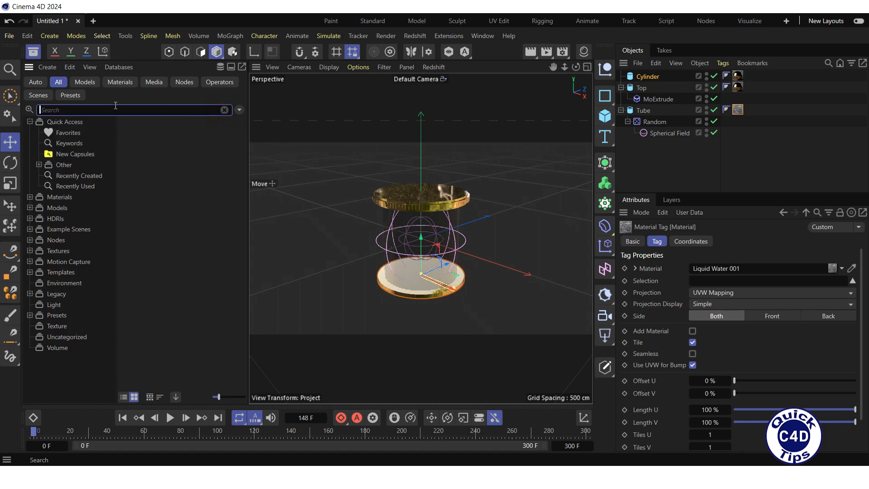
text(male)
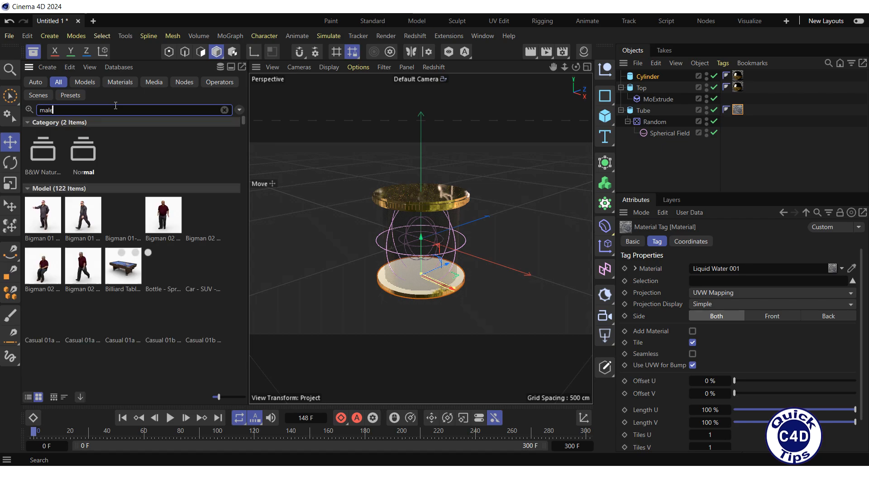
drag(43, 353, 332, 278)
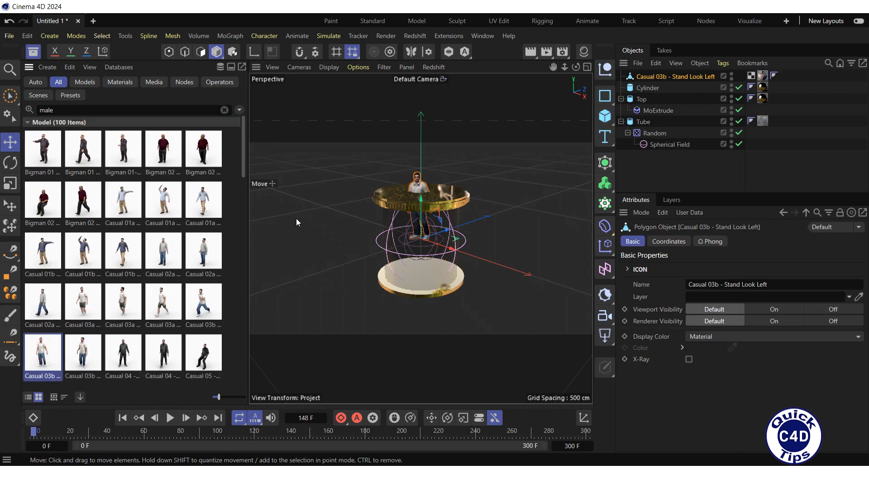
Search the assets for "female", add the Female - Woman 02 - AXYZ Design model to the scene and close the Asset Browser.
click(225, 110)
text(fem)
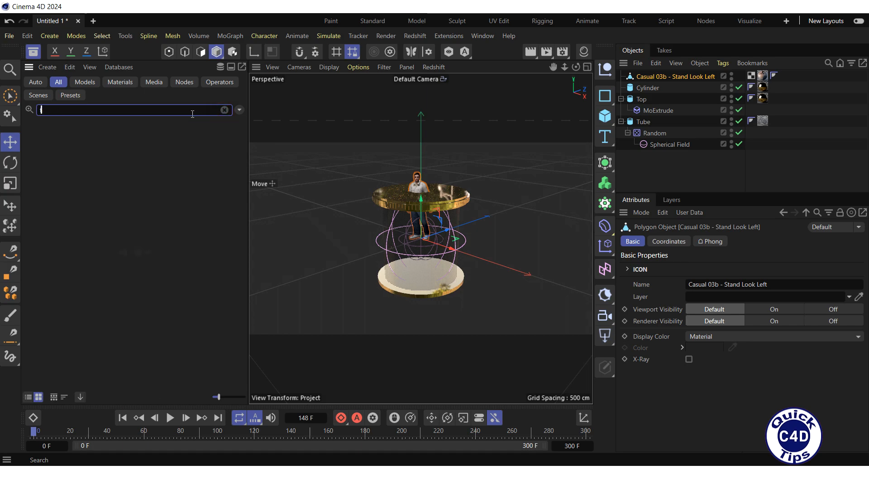
text(ale)
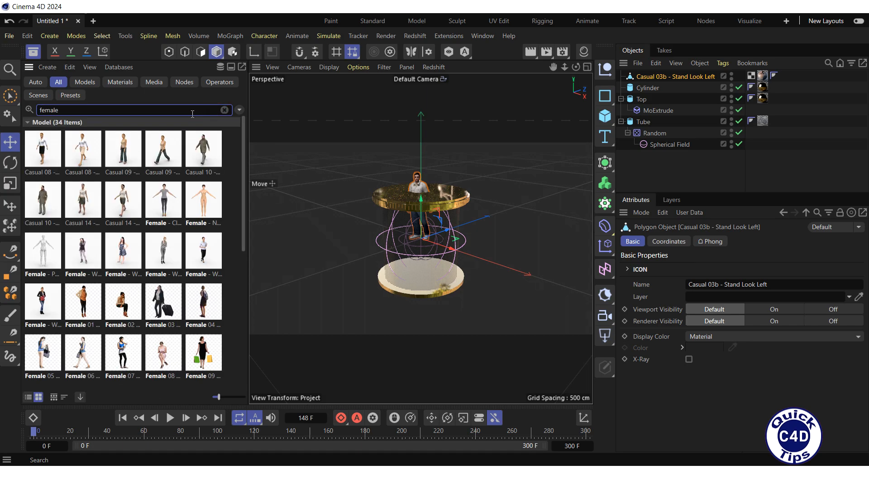
drag(121, 250, 352, 284)
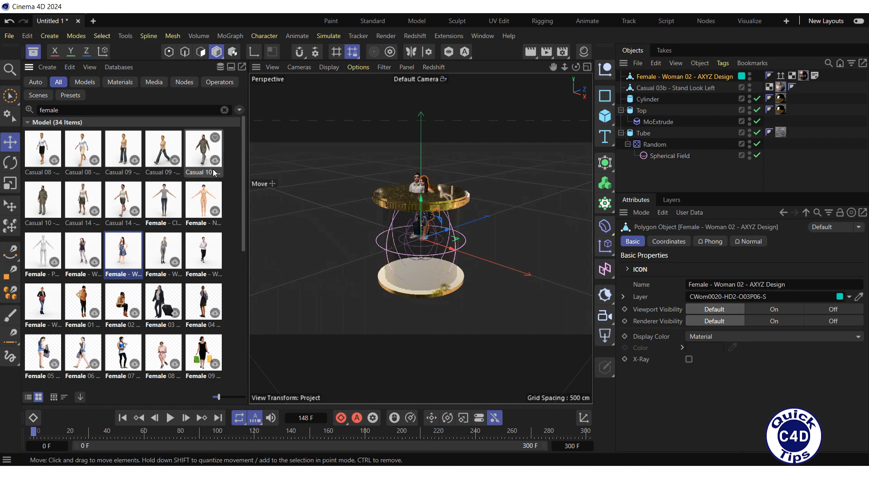
click(33, 51)
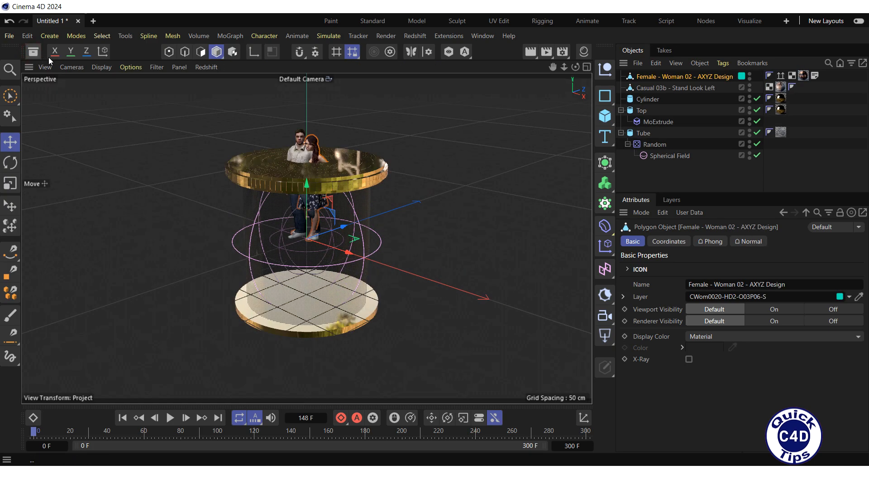
Lower both human figures together along the Y axis in the Front view to stand on the bottom cylinder, and return to Perspective.
click(587, 67)
click(587, 240)
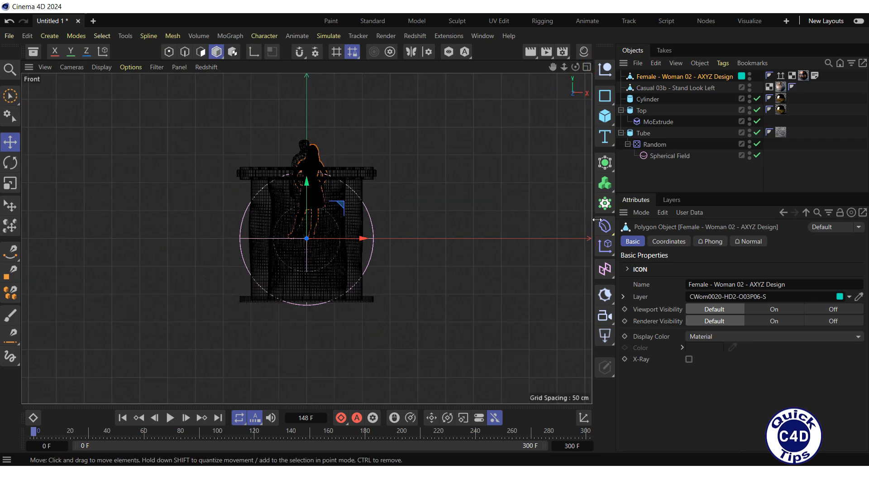
ctrl+click(666, 87)
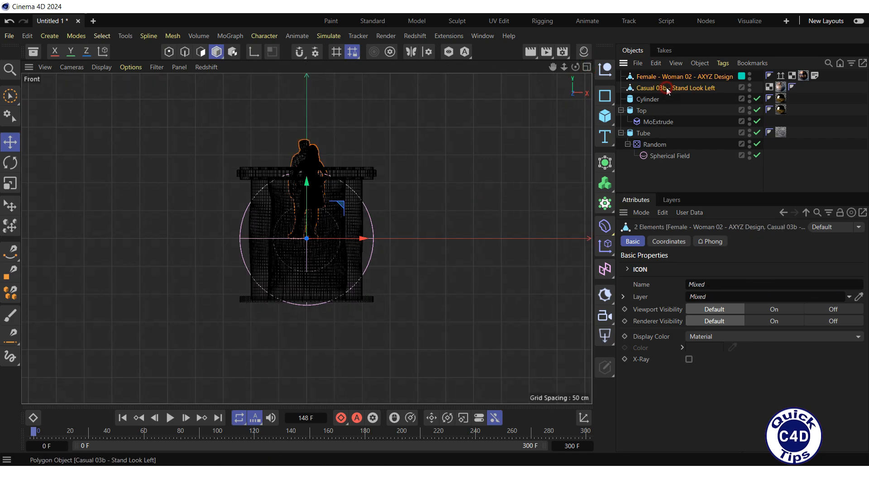
drag(306, 186, 311, 240)
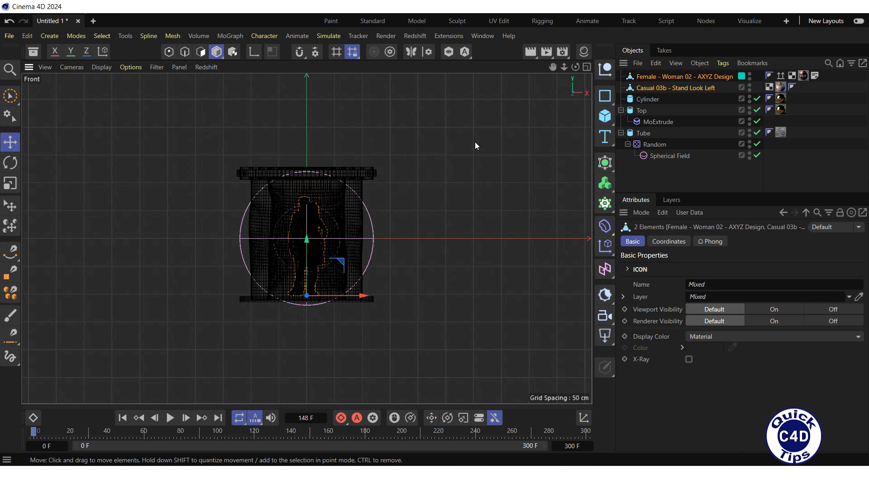
click(587, 67)
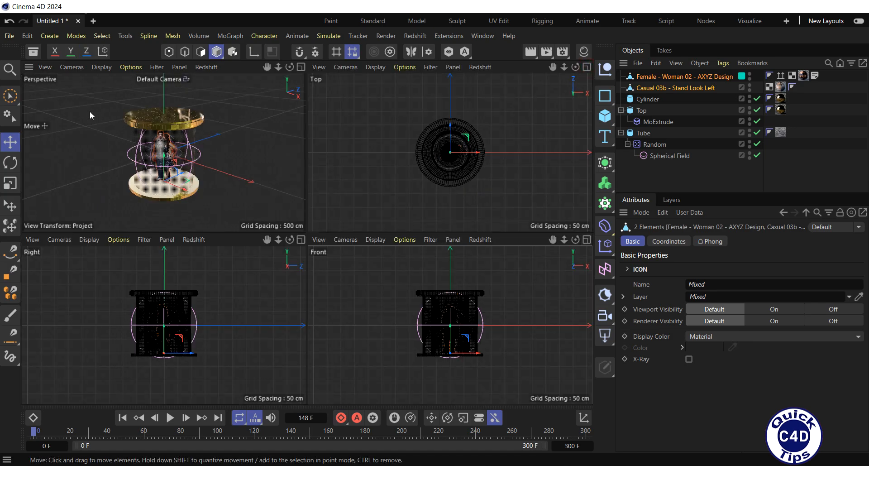
click(301, 67)
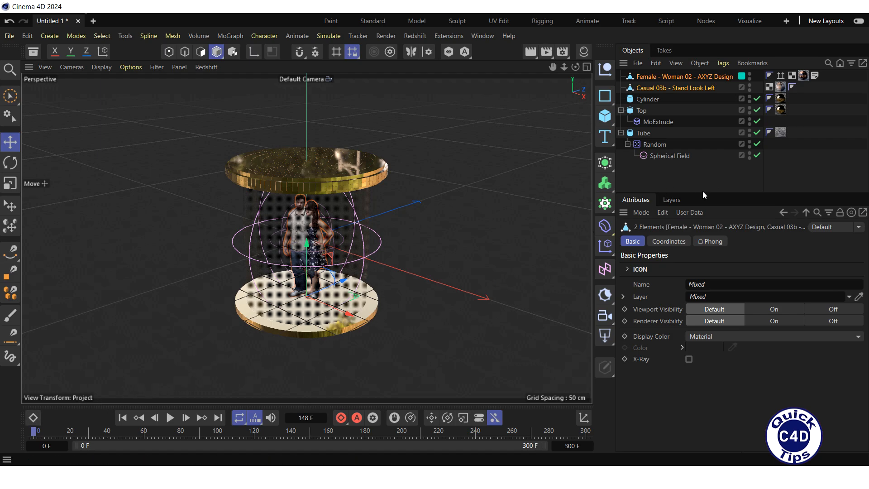
Keyframe the transmission weight of Tube's Liquid Water 001 material at 1 on frame 0 and at 0 on frame 150.
click(781, 132)
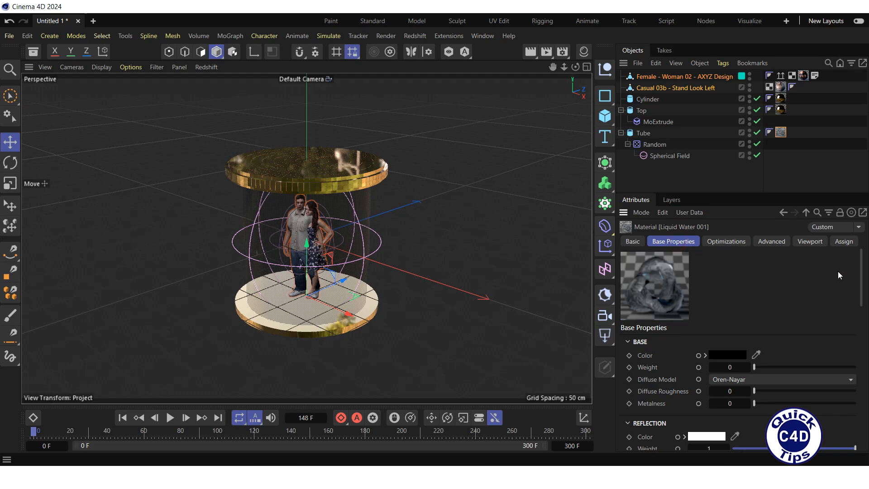
drag(863, 281, 854, 356)
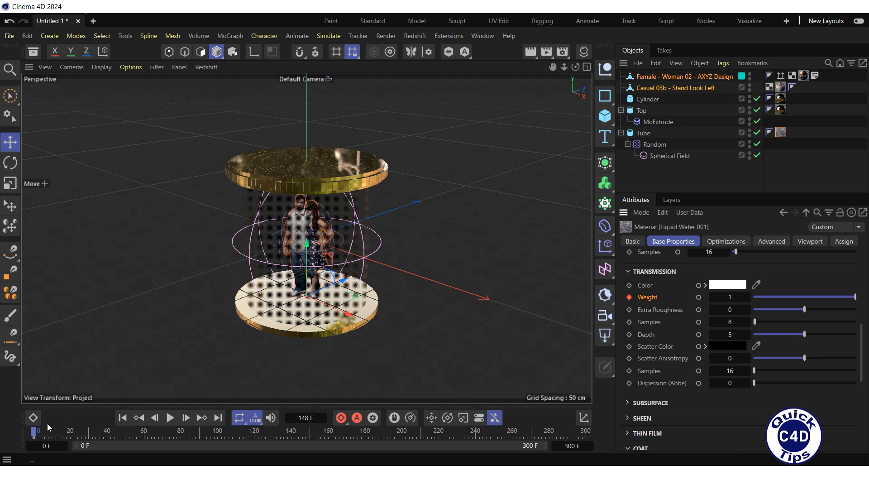
drag(33, 436, 309, 446)
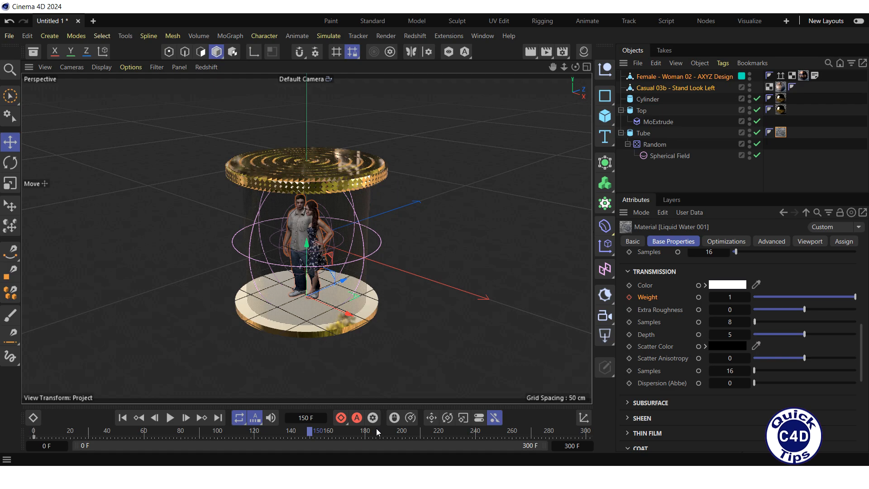
click(729, 297)
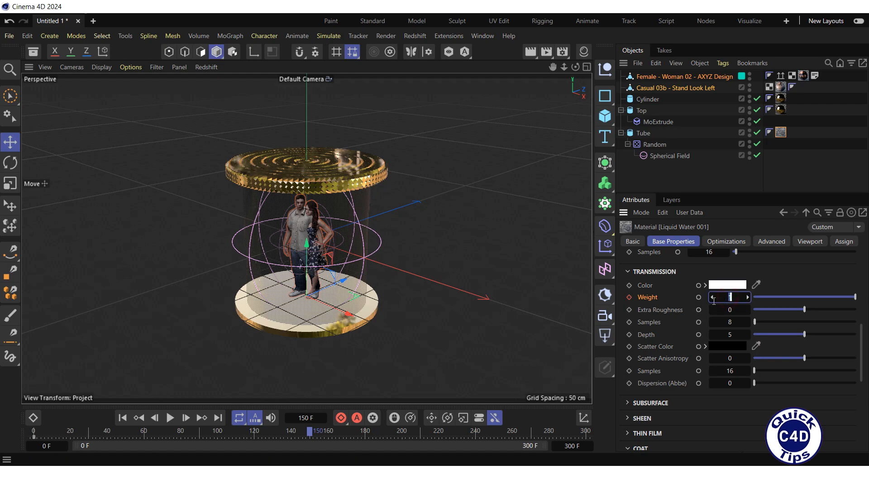
text(0)
key(Return)
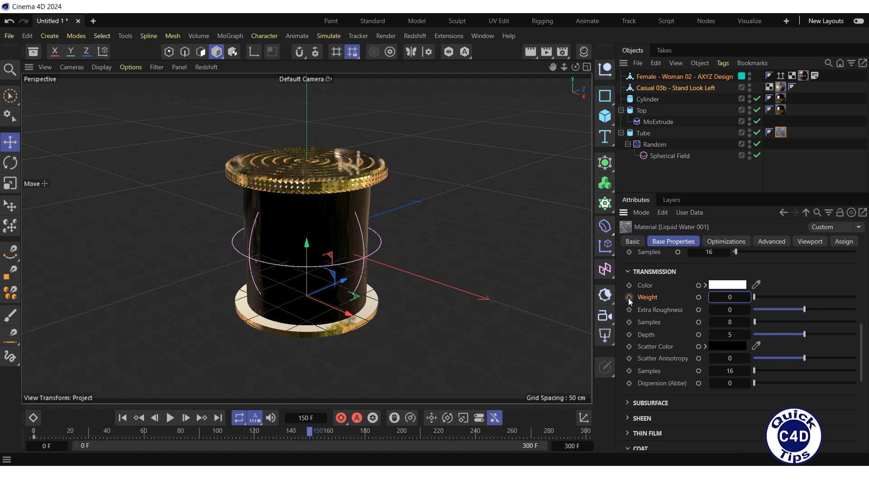
click(629, 297)
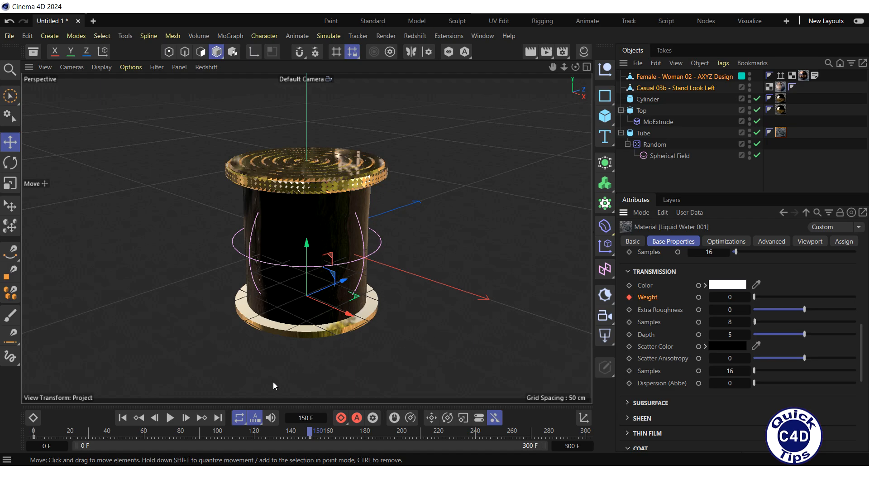
Keyframe the water material's transmission weight at 1 on frame 300.
drag(310, 433, 602, 433)
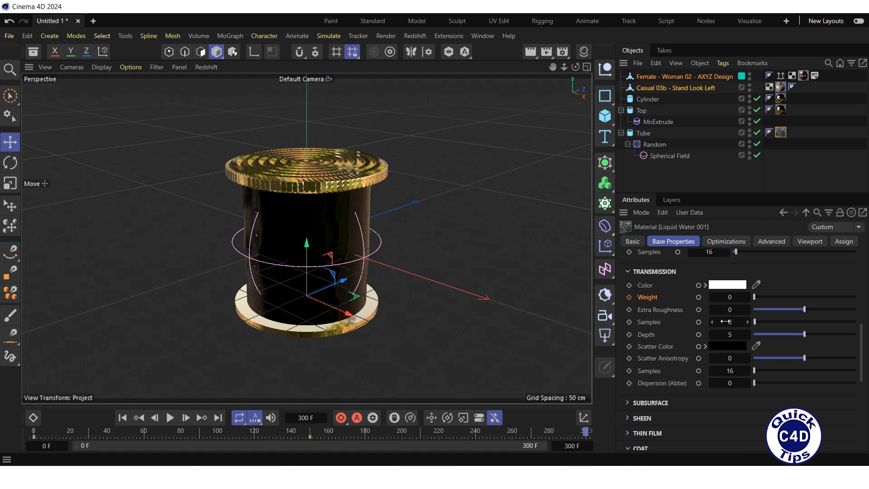
click(728, 297)
text(1)
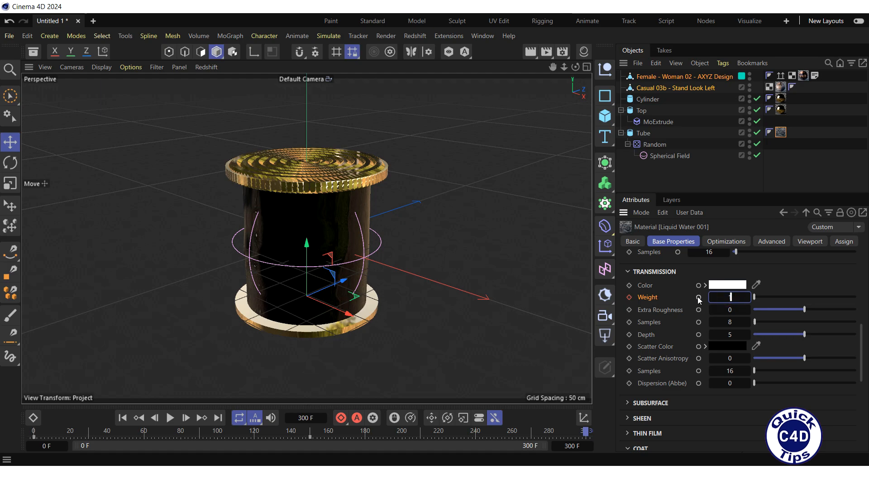
key(Return)
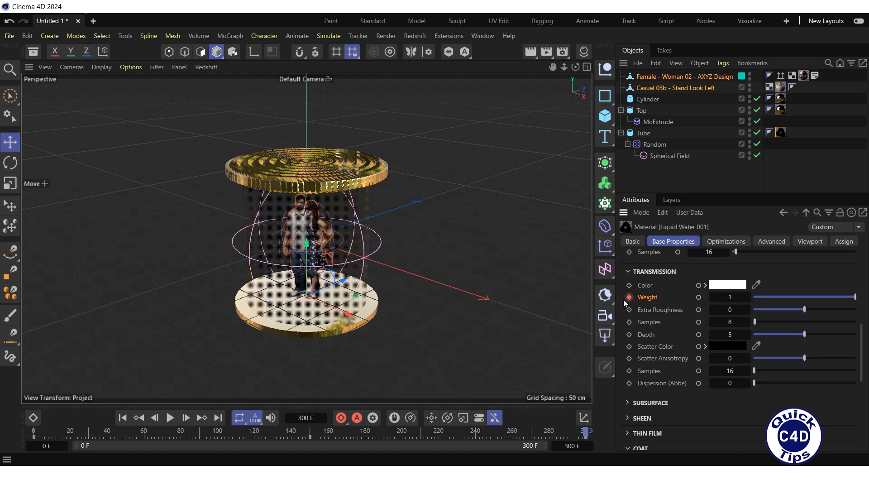
Set the male figure's viewport and renderer visibility to On and keyframe both at frame 0.
click(123, 417)
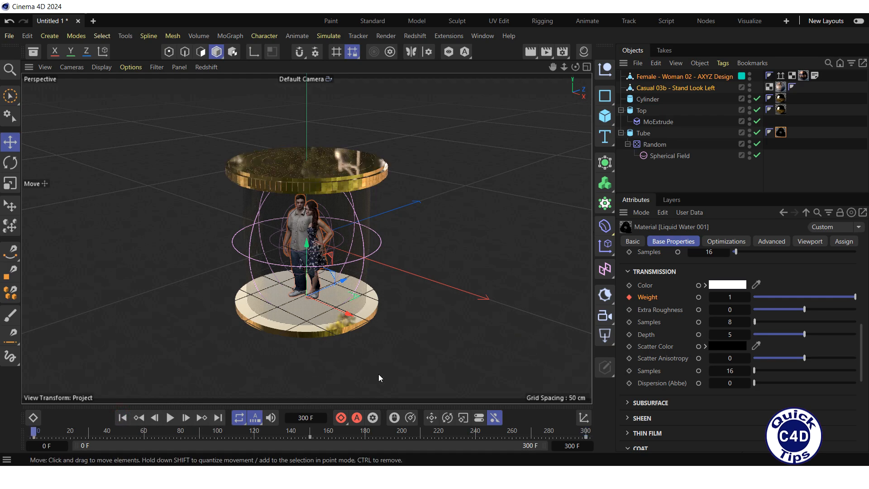
click(652, 88)
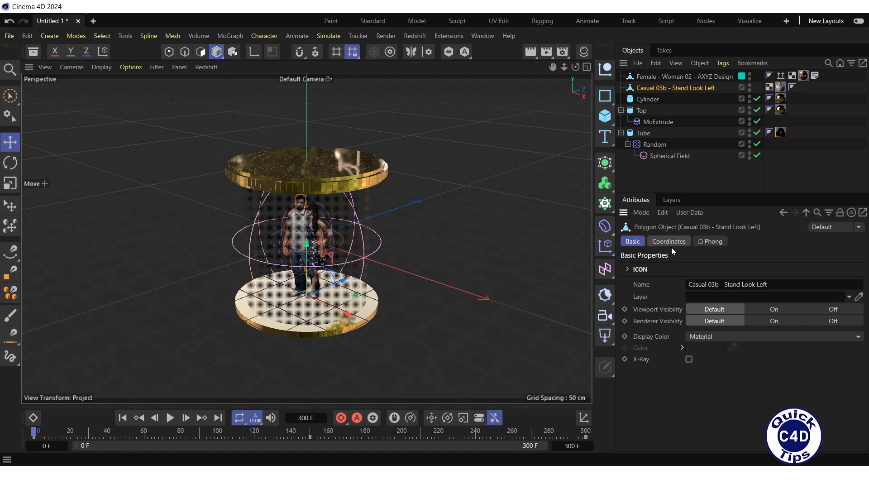
click(773, 310)
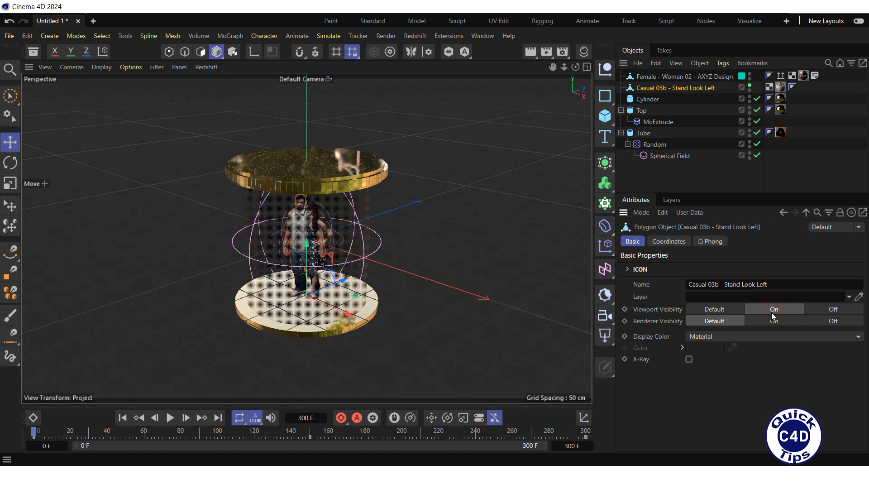
click(766, 321)
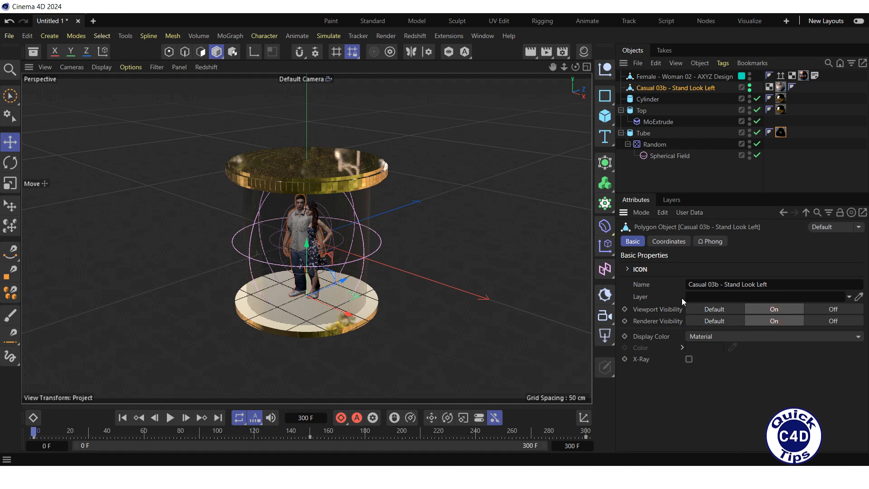
click(626, 309)
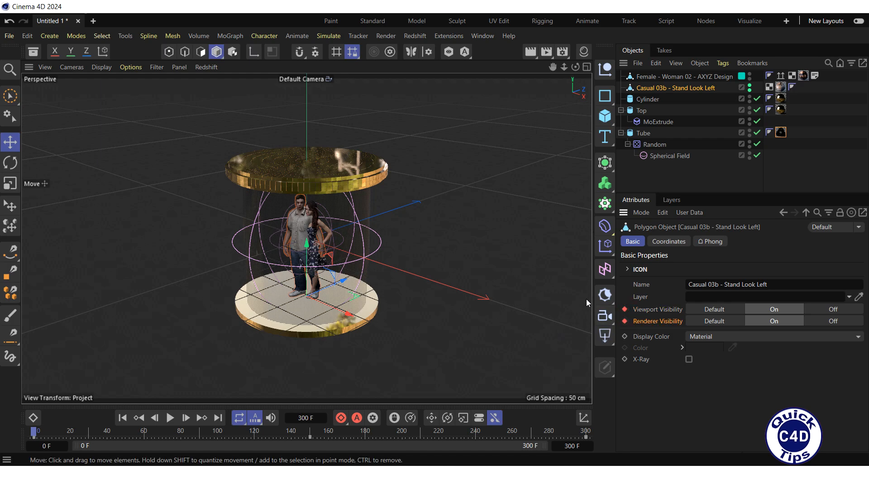
Set the female figure's viewport and renderer visibility to Off and keyframe both at frame 0.
click(666, 76)
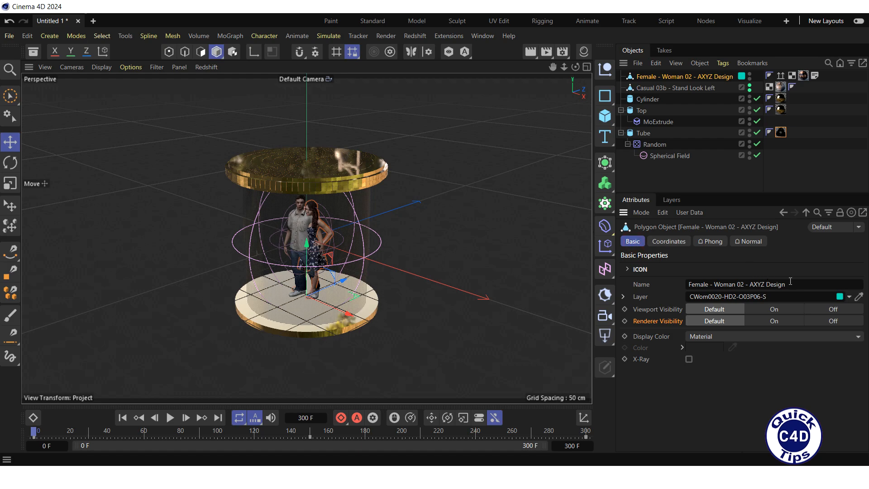
click(840, 307)
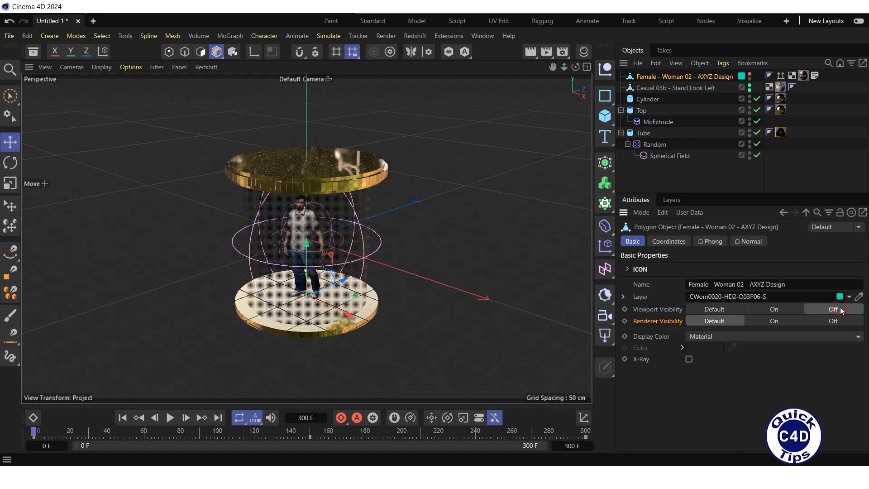
click(811, 320)
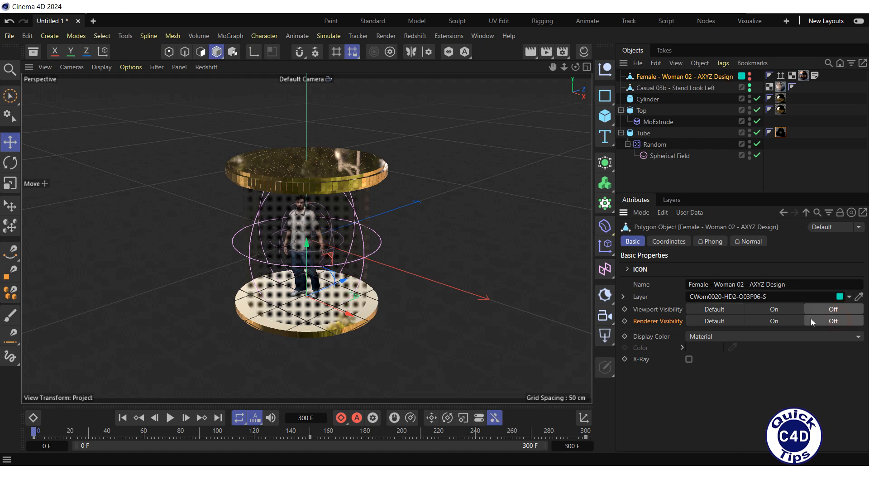
click(625, 321)
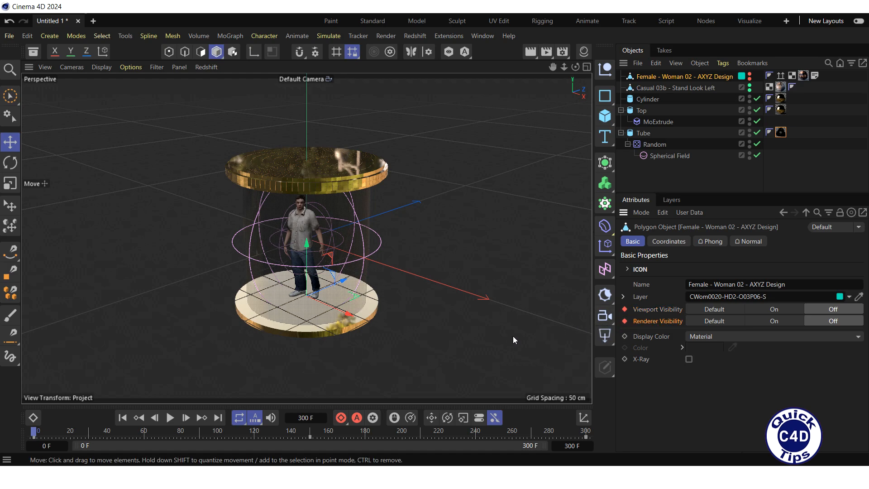
Set the male figure's viewport and renderer visibility to Off and keyframe both at frame 150.
drag(32, 434, 311, 442)
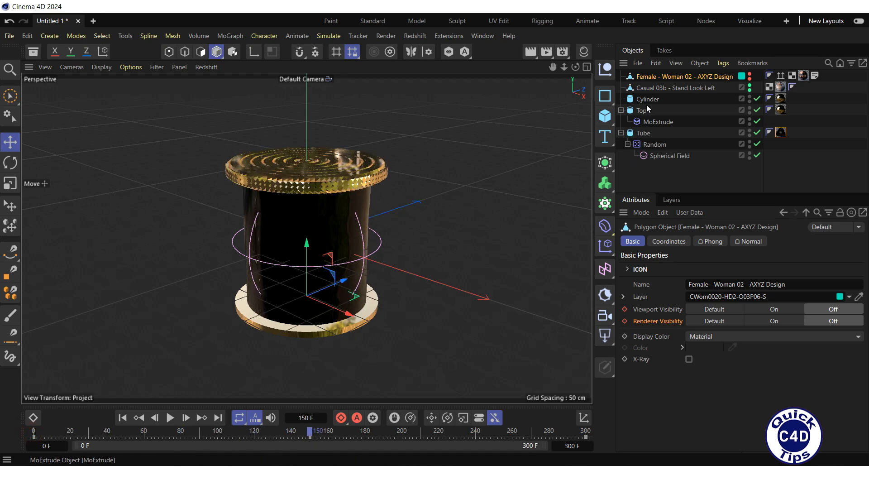
click(651, 88)
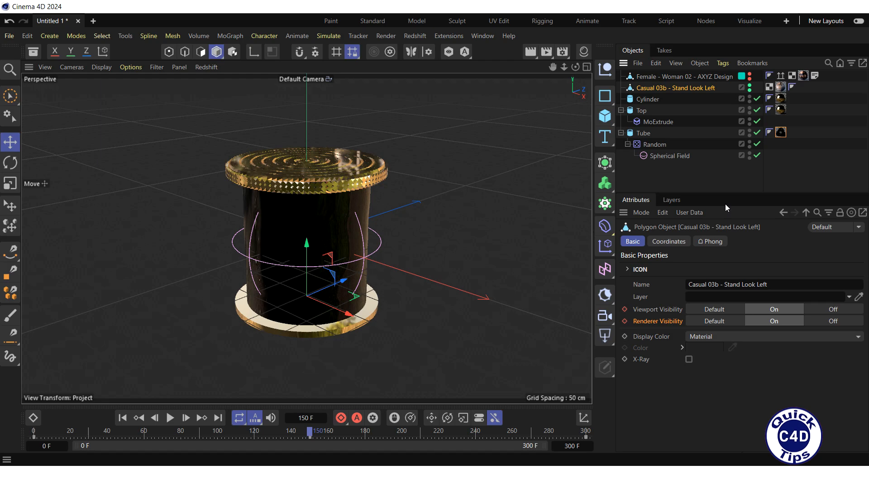
click(831, 309)
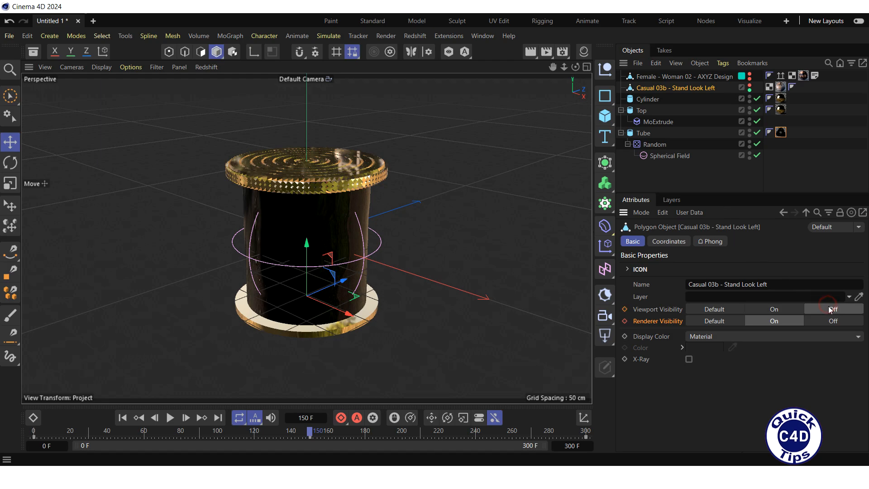
click(832, 321)
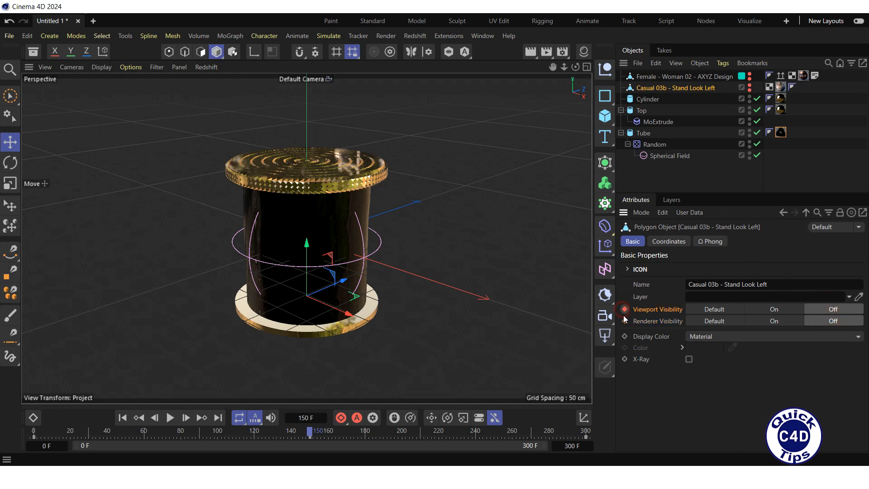
Set the female figure's viewport and renderer visibility to On and keyframe both at frame 150.
click(651, 77)
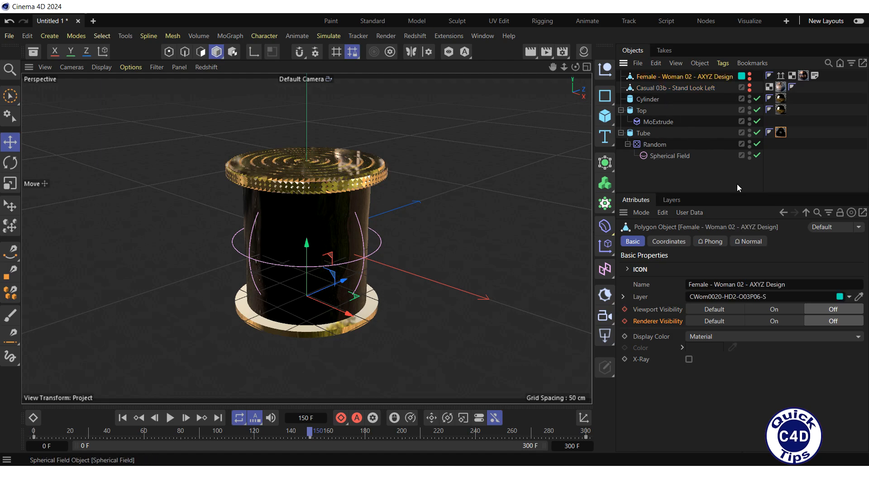
click(771, 308)
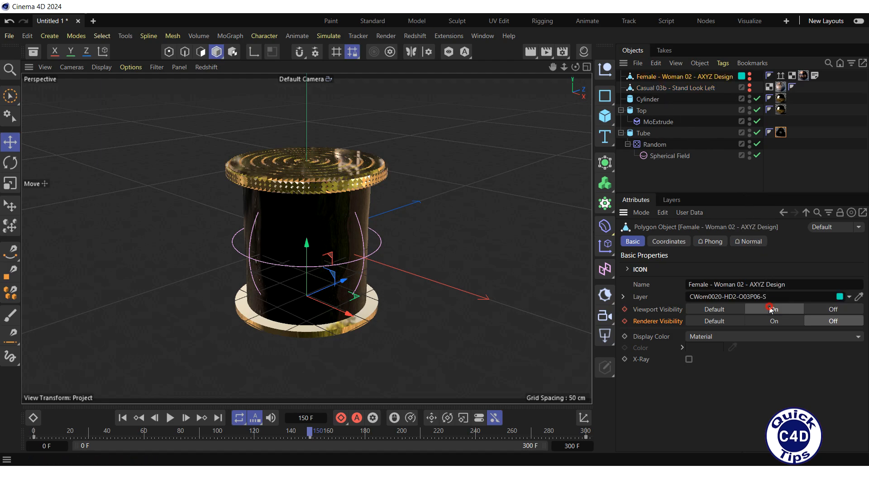
click(774, 321)
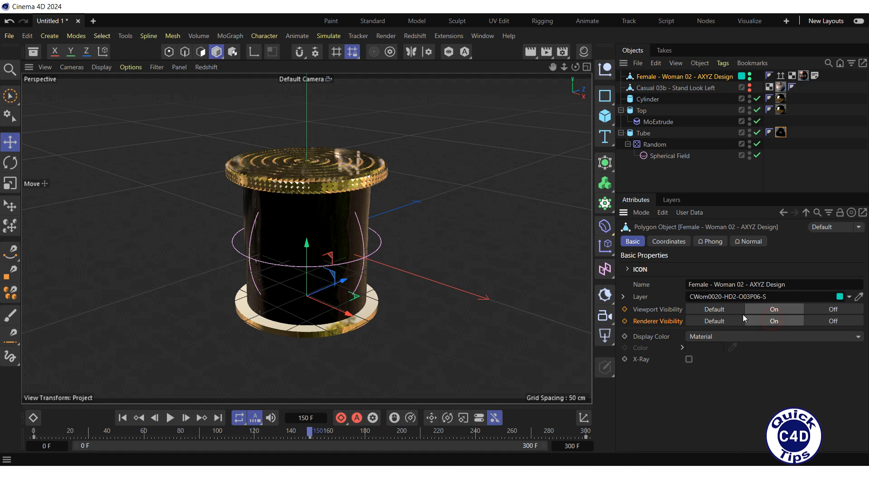
click(625, 308)
click(625, 321)
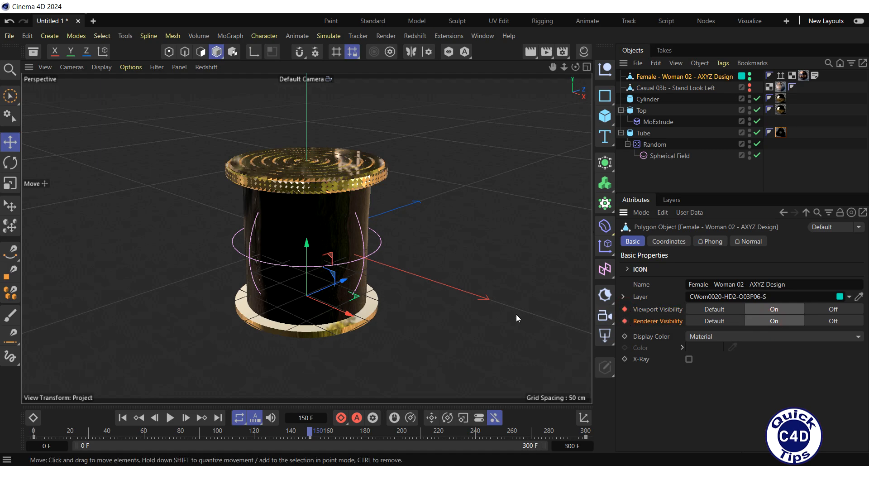
Play the animation from frame 0 to check the swap between the two figures, and return to the start.
click(123, 418)
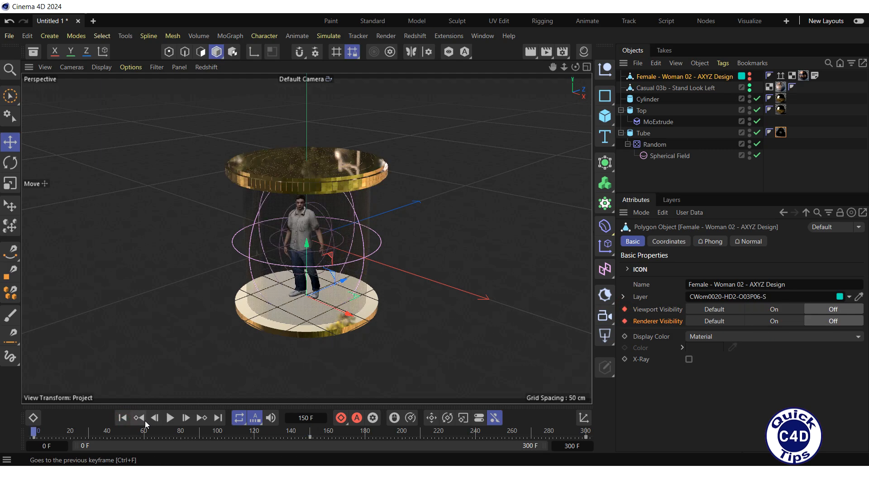
click(169, 417)
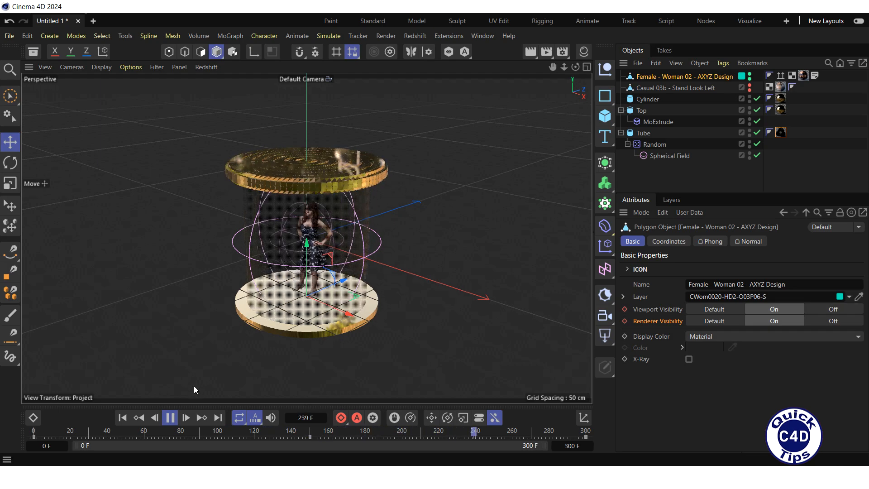
click(170, 418)
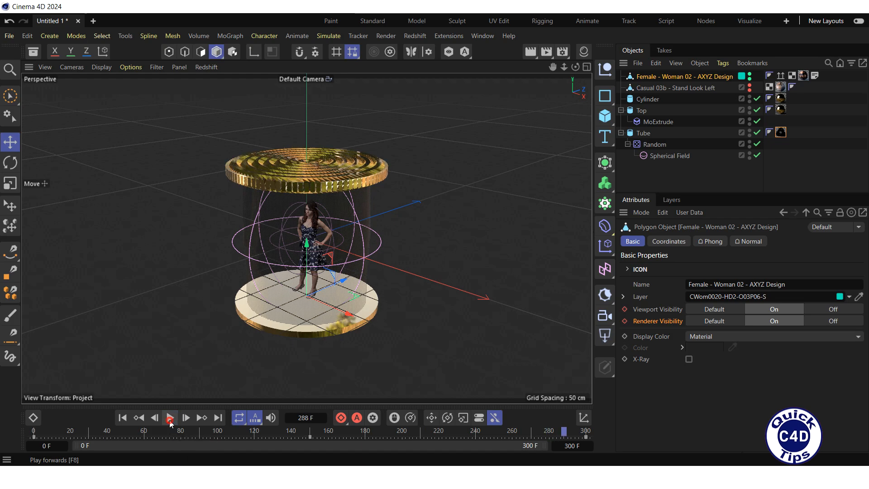
click(122, 418)
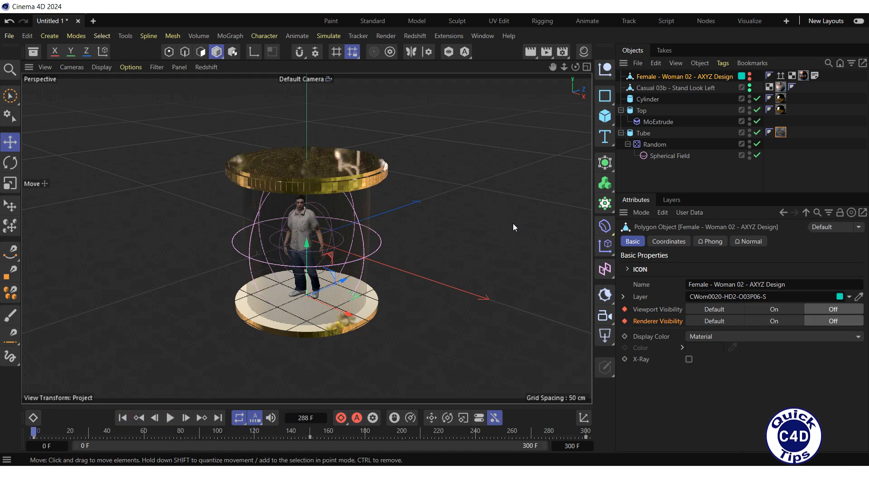
Add a Redshift Dome Light to the scene.
click(416, 36)
mouse_move(433, 70)
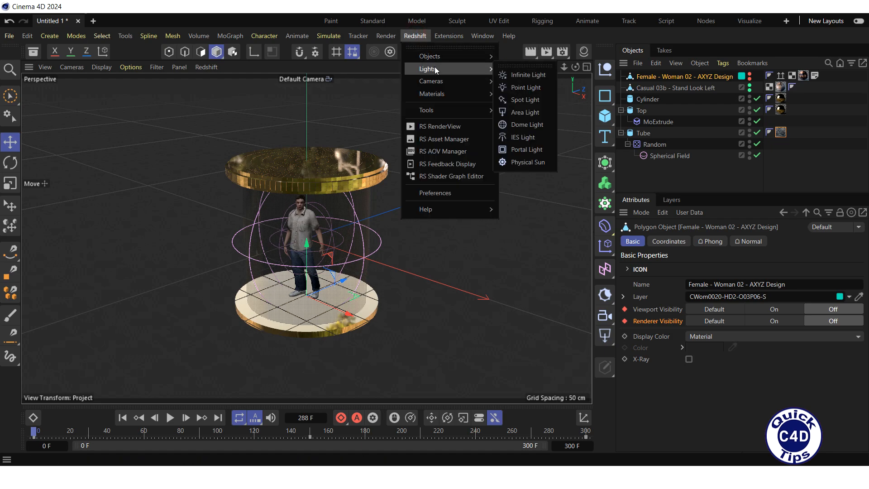
click(525, 125)
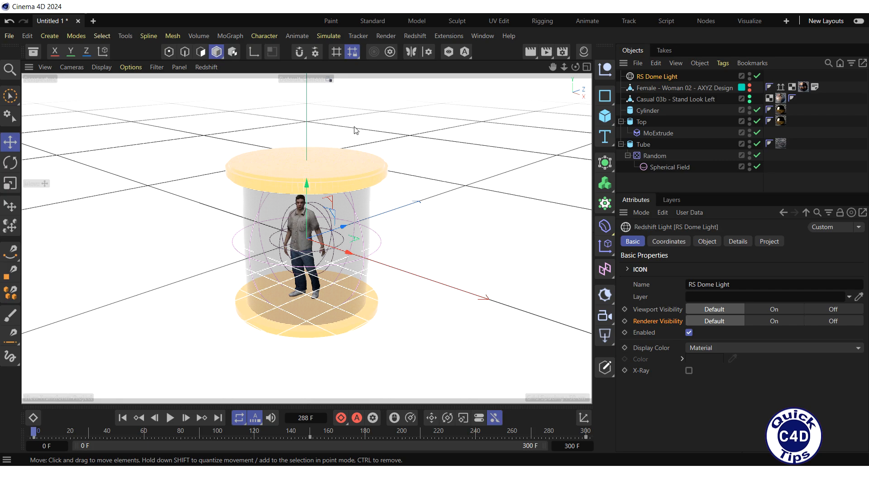
Find HDR019.hdr among the HDRI assets with the search term "hdri" and assign it as the dome light's texture.
click(705, 242)
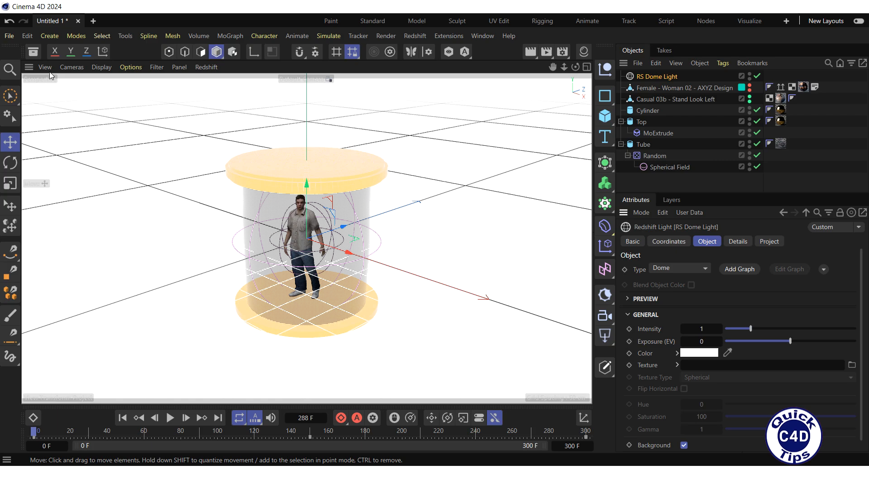
click(33, 51)
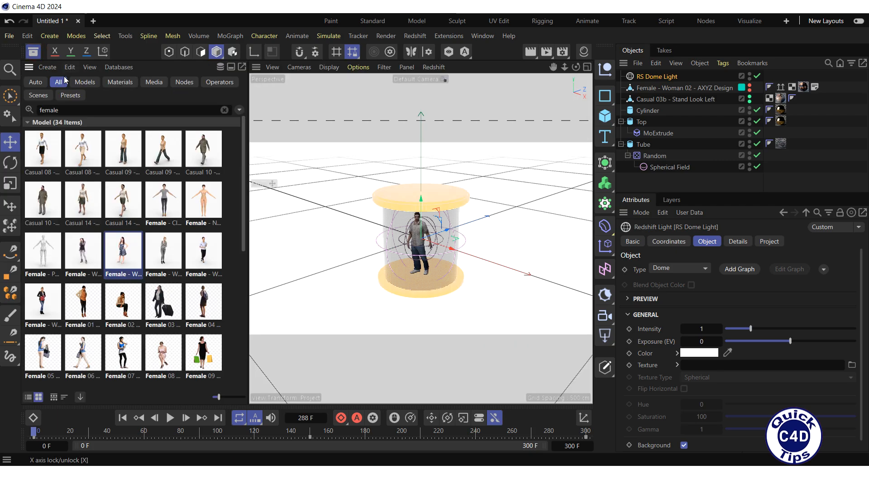
click(225, 110)
click(167, 110)
text(hdri)
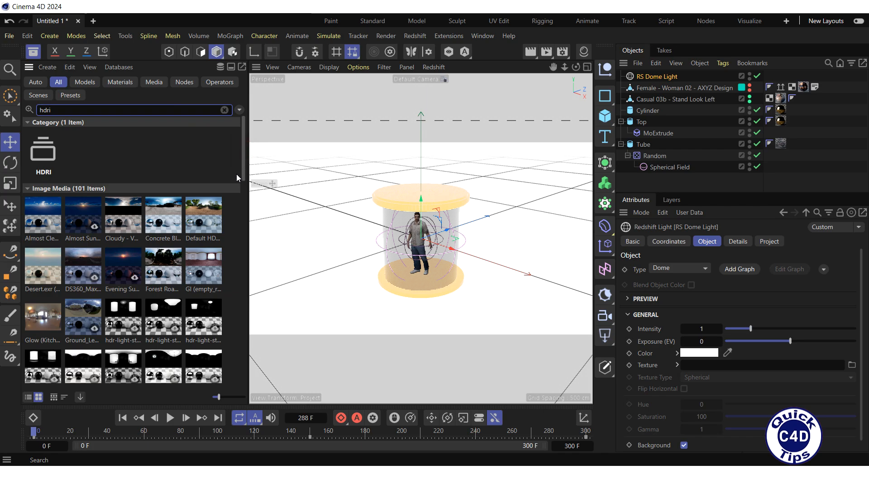
drag(244, 173, 244, 248)
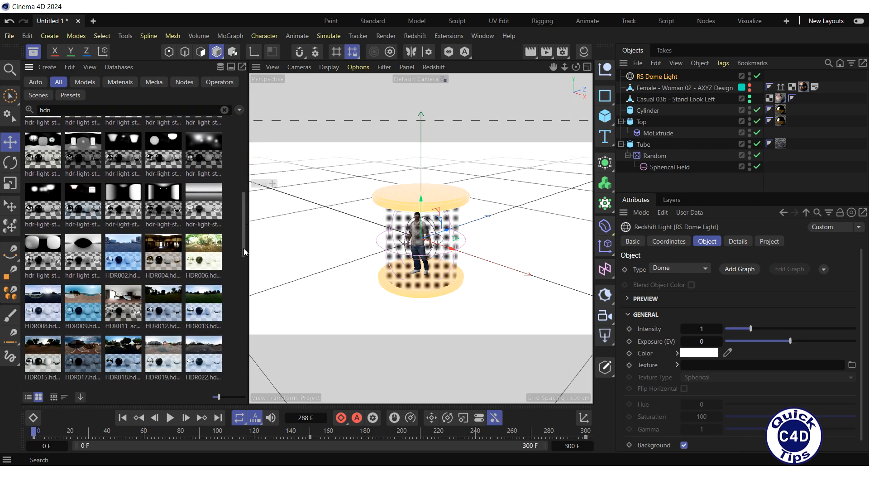
drag(167, 355, 689, 370)
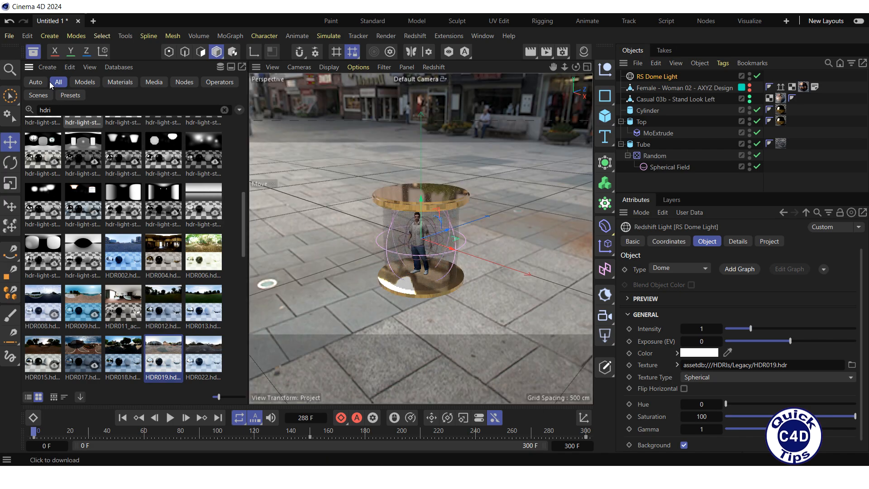
click(33, 52)
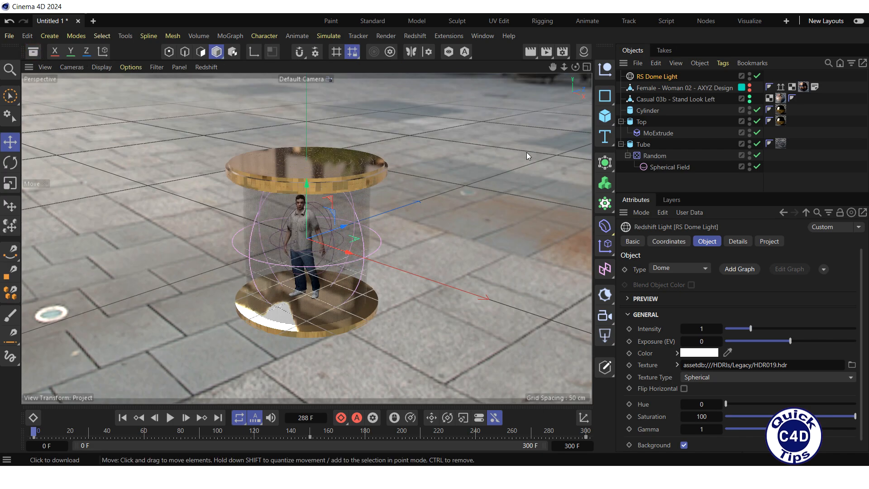
Set the dome light's rotation to -16° heading, -9° pitch and -16° bank.
click(671, 241)
click(727, 284)
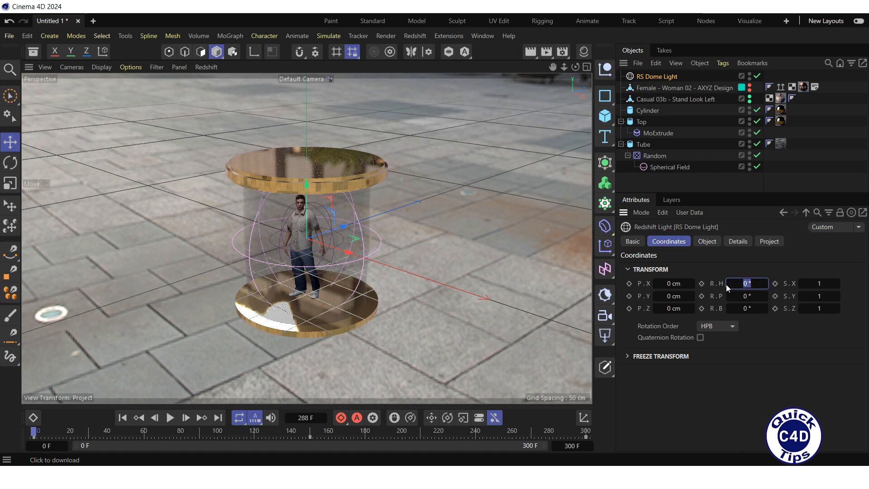
text(-16)
click(746, 296)
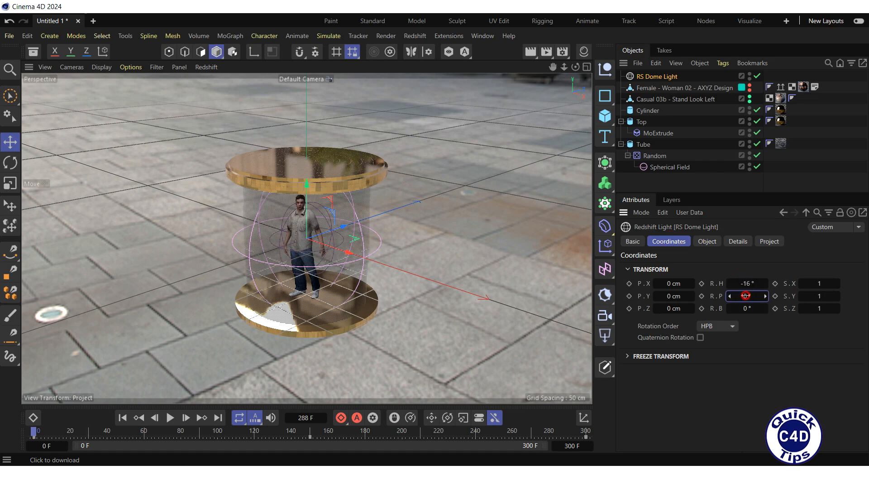
text(-9)
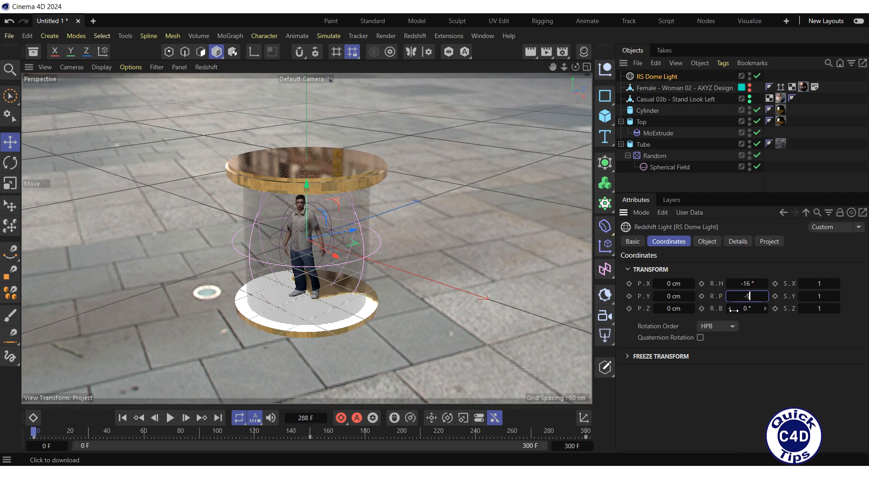
click(738, 310)
text(-16)
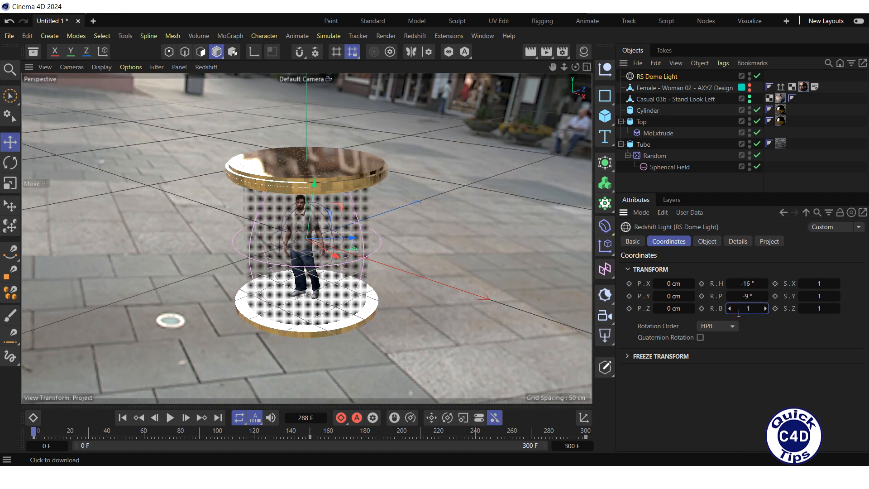
key(Return)
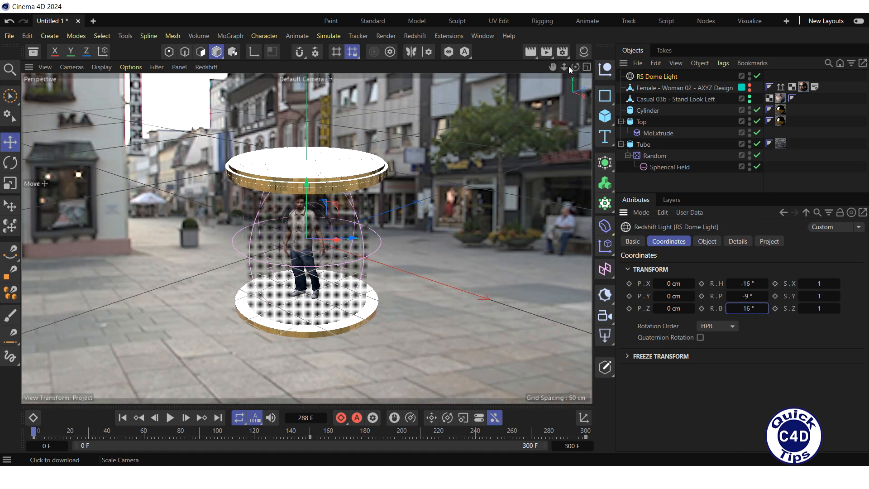
Play the animation from frame 0 in a closer view of the tube to check it against the HDRI background.
mouse_move(564, 67)
mouse_down()
mouse_move(570, 86)
mouse_move(572, 68)
mouse_up()
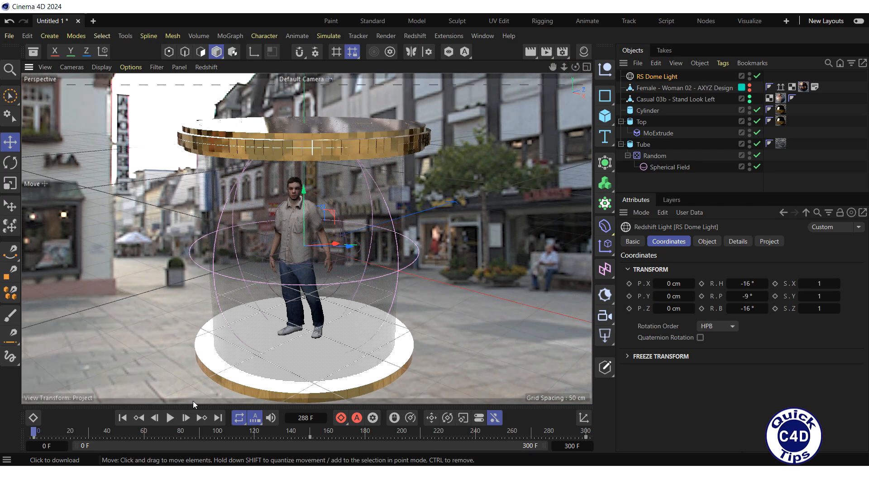
click(166, 414)
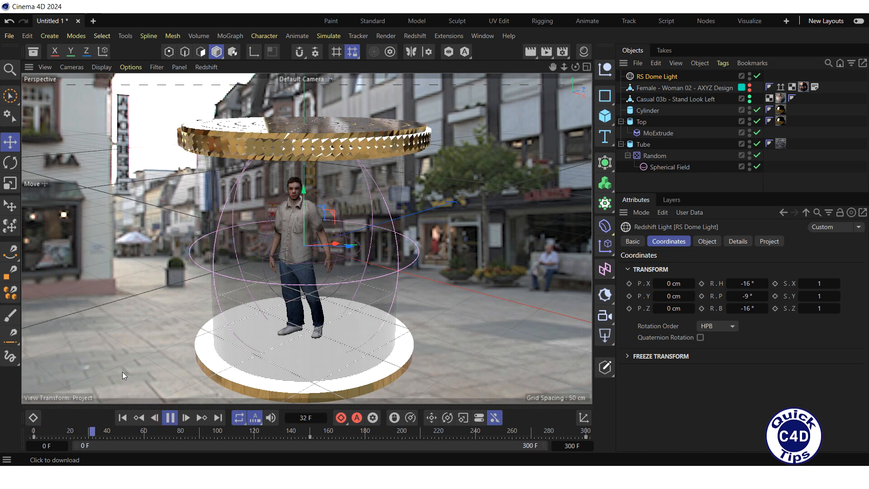